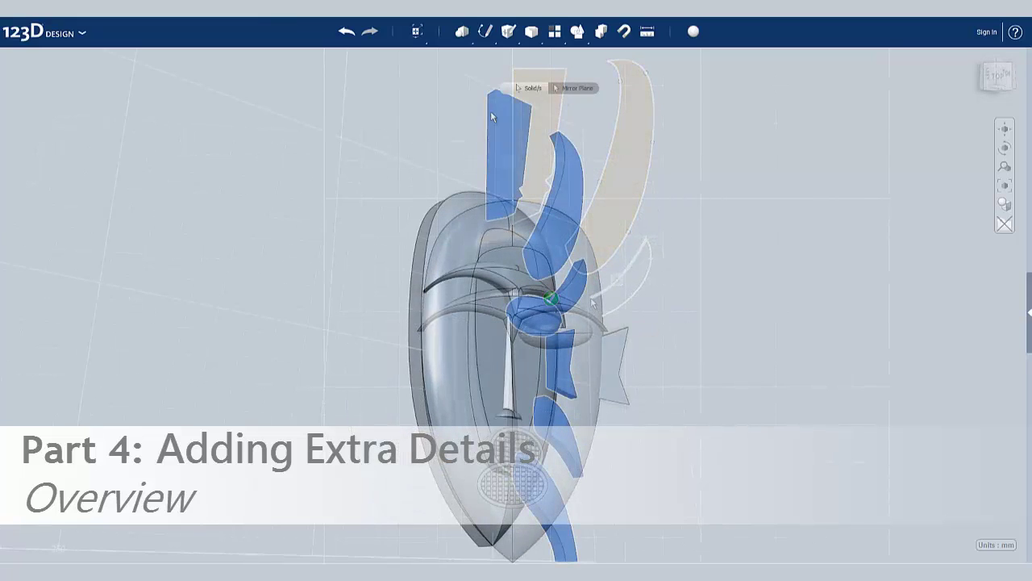
# - Mirror the selected crest, horn, eye, ear and side detail solids across the crest's vertical centre plane
pyautogui.click(487, 133)
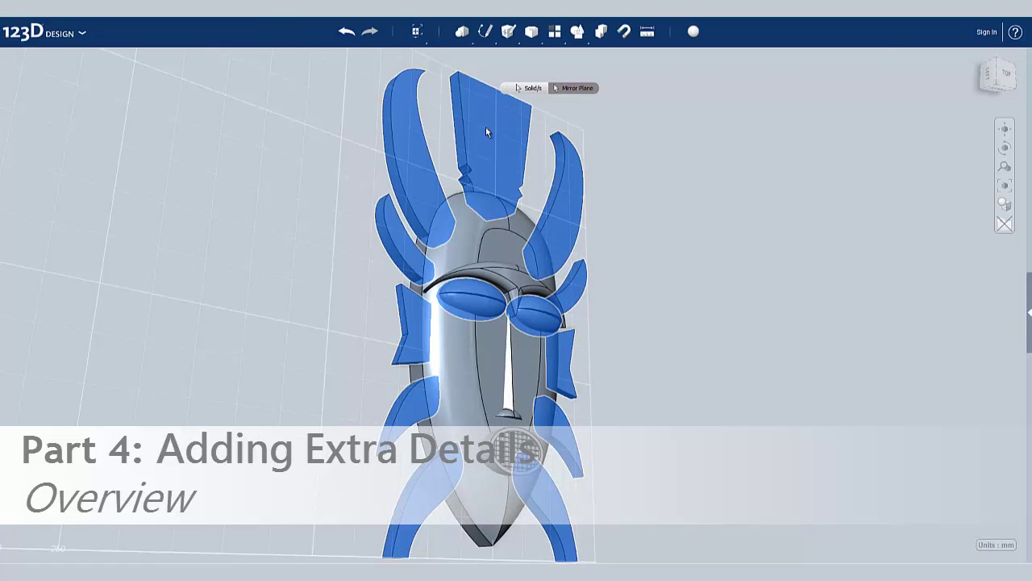
pyautogui.click(347, 272)
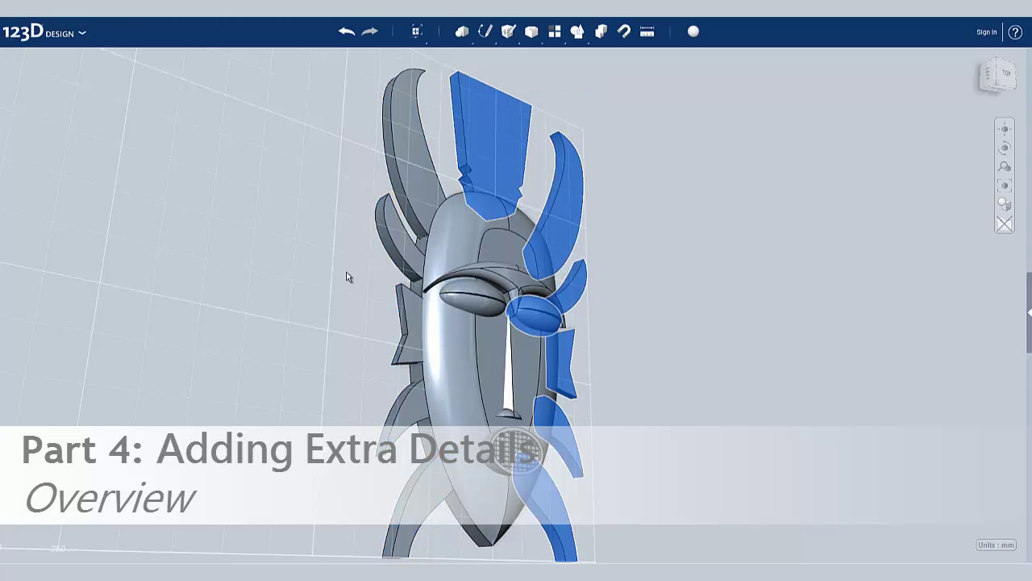
pyautogui.moveTo(349, 272); pyautogui.dragTo(327, 275, button='right')
pyautogui.click(327, 280)
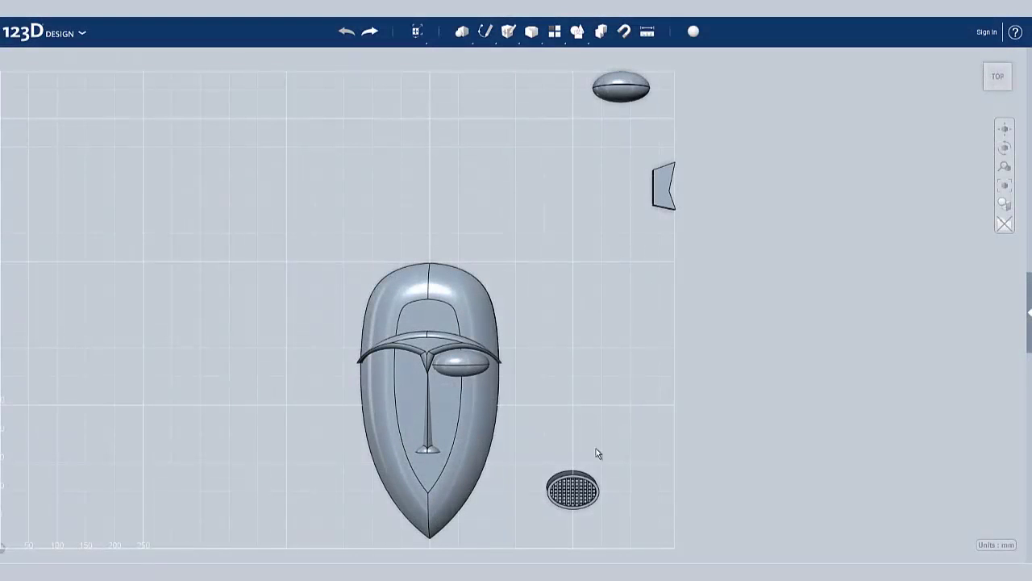
# - Move the oval mesh mouth piece 250 mm sideways onto the mask's vertical centreline
pyautogui.click(591, 488)
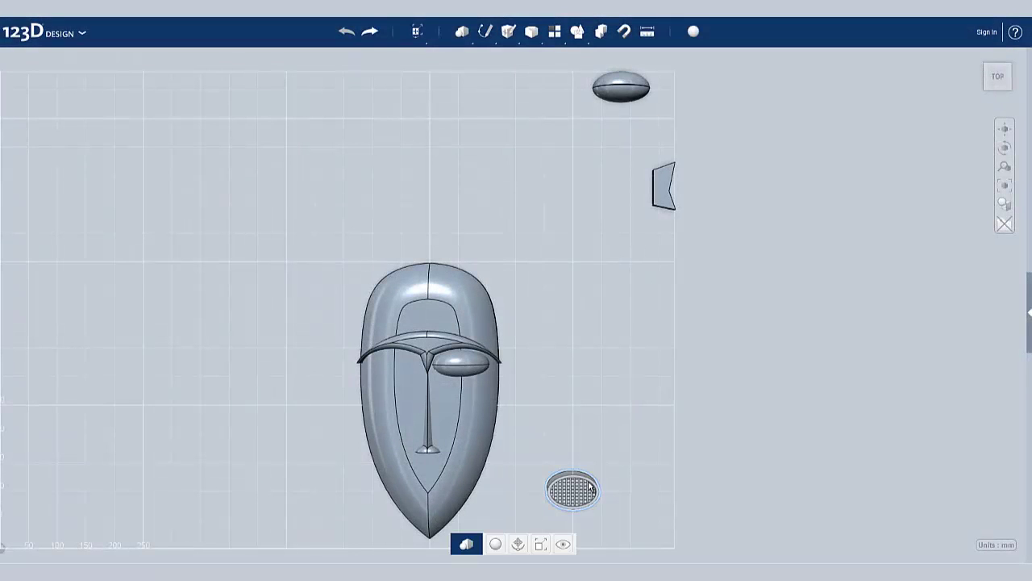
pyautogui.click(518, 545)
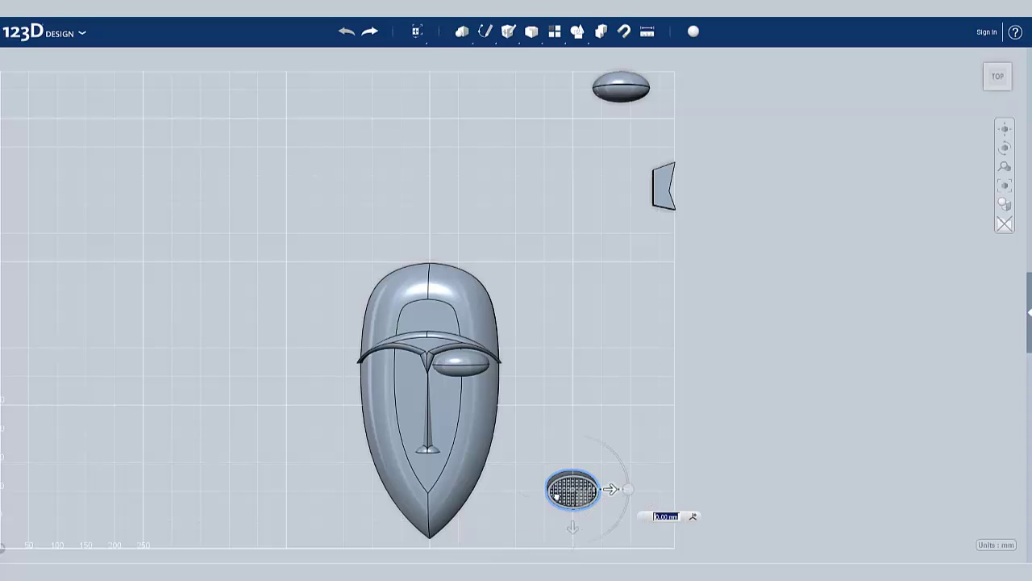
pyautogui.moveTo(556, 497); pyautogui.dragTo(471, 491)
# - Raise the mouth piece about 30 mm, slide it up the face to just below the nose and fine-tune its height
pyautogui.moveTo(466, 512); pyautogui.dragTo(471, 486, button='right')
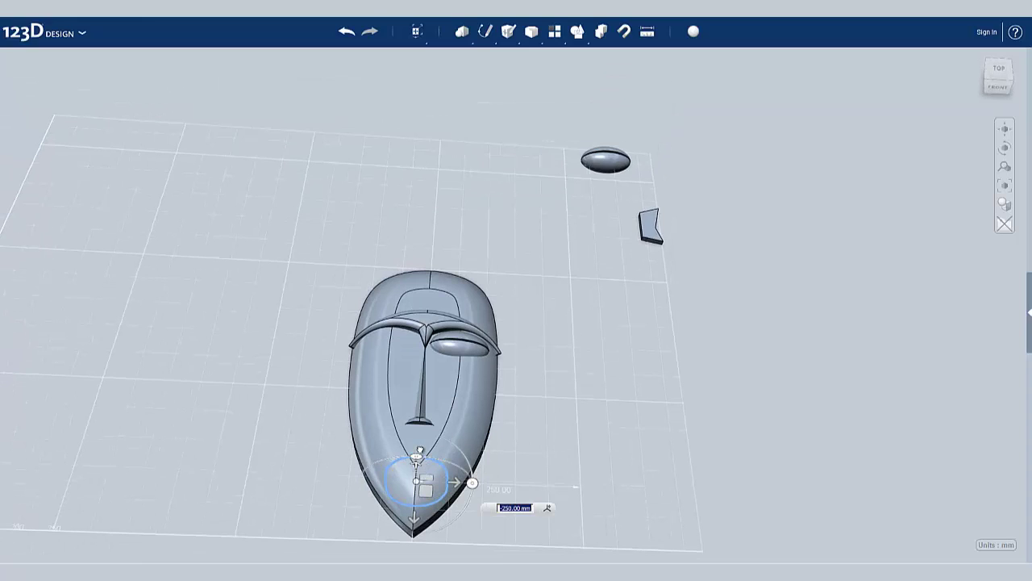
pyautogui.moveTo(420, 450); pyautogui.dragTo(419, 468)
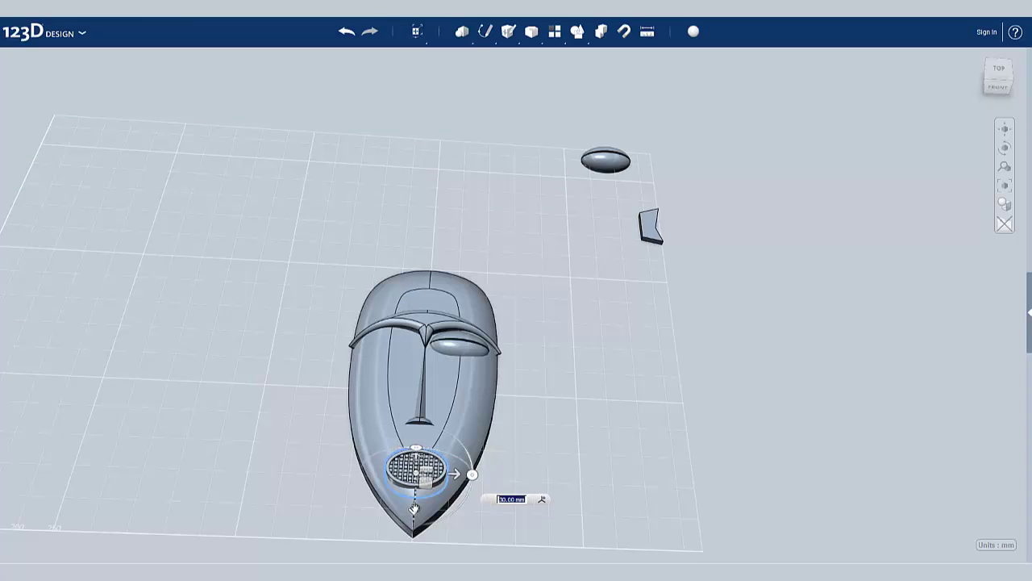
pyautogui.moveTo(415, 503)
pyautogui.mouseDown()
pyautogui.moveTo(418, 484)
pyautogui.moveTo(418, 492)
pyautogui.mouseUp()
pyautogui.moveTo(418, 436); pyautogui.dragTo(418, 433)
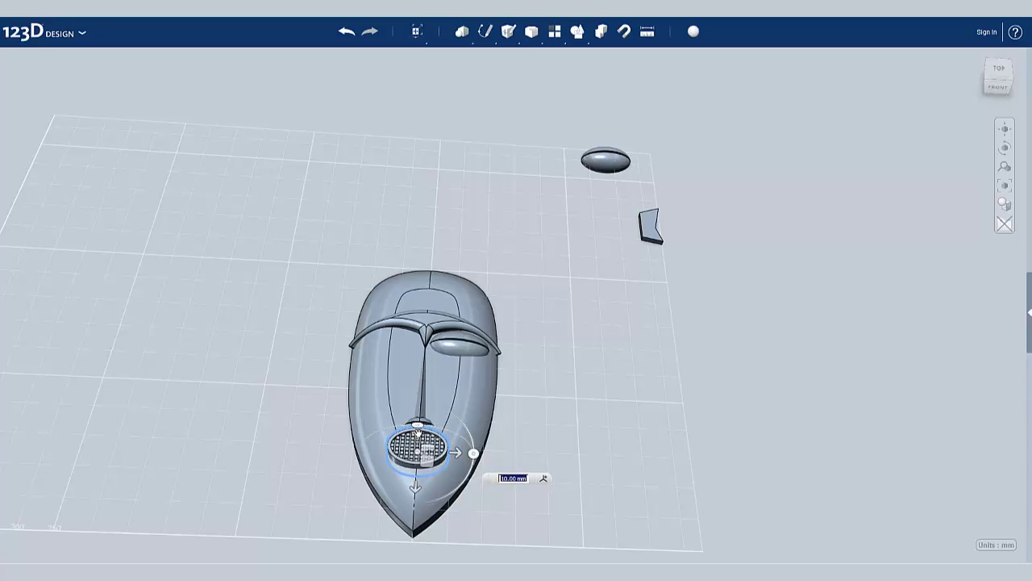
pyautogui.click(286, 444)
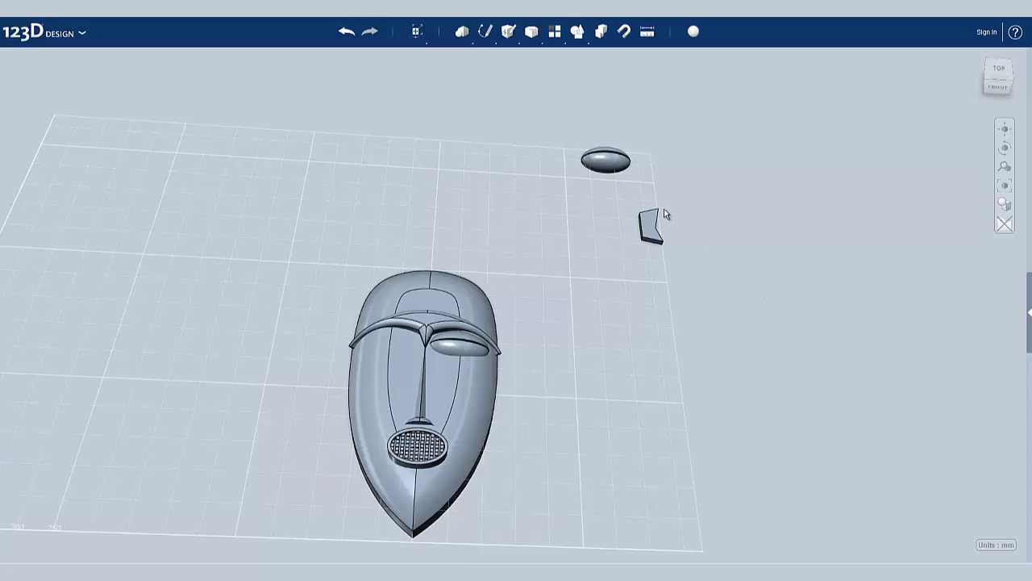
# - Move the notched ear piece against the mask's right edge, just below the eyebrow, slightly overlapping the face
pyautogui.moveTo(650, 224); pyautogui.dragTo(498, 393)
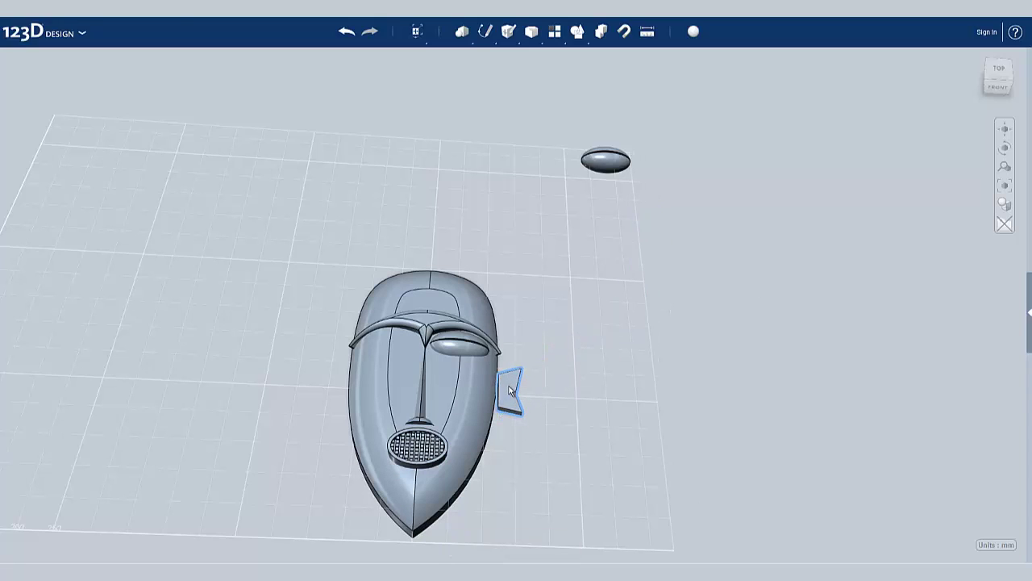
pyautogui.click(1000, 69)
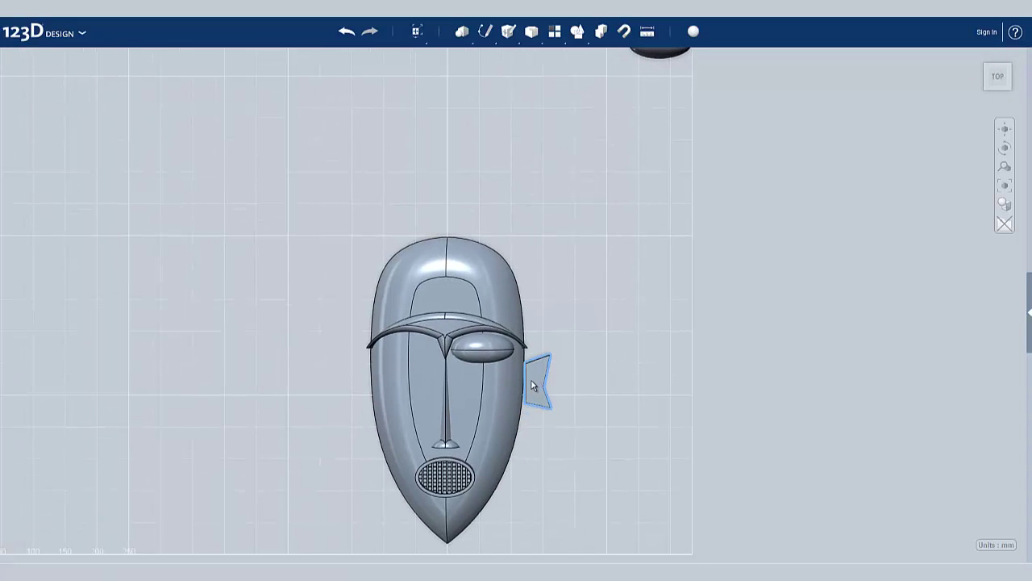
pyautogui.moveTo(532, 386); pyautogui.dragTo(527, 385)
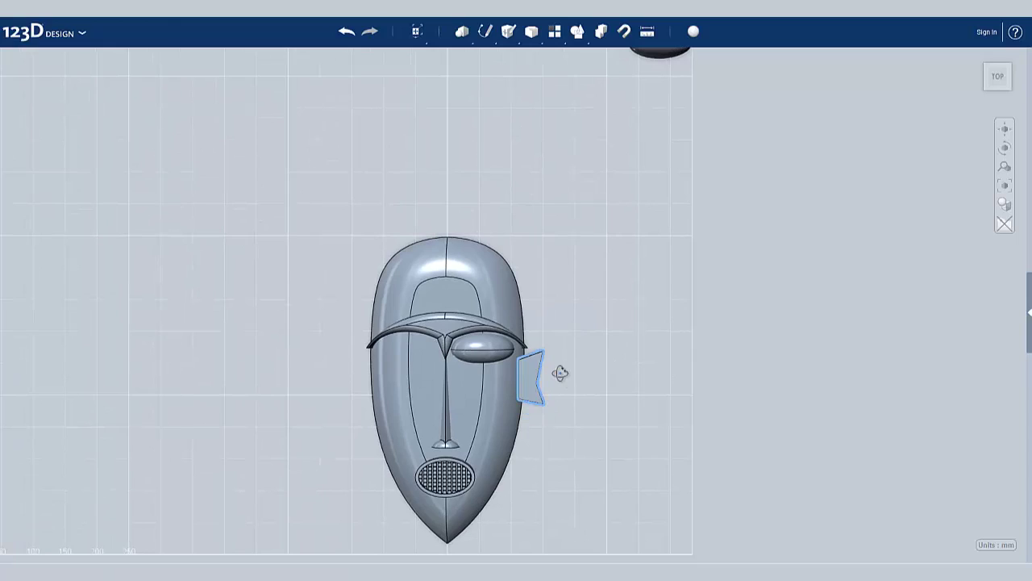
# - Lower the ear piece by 10 mm relative to the mask
pyautogui.moveTo(560, 371); pyautogui.dragTo(553, 326, button='right')
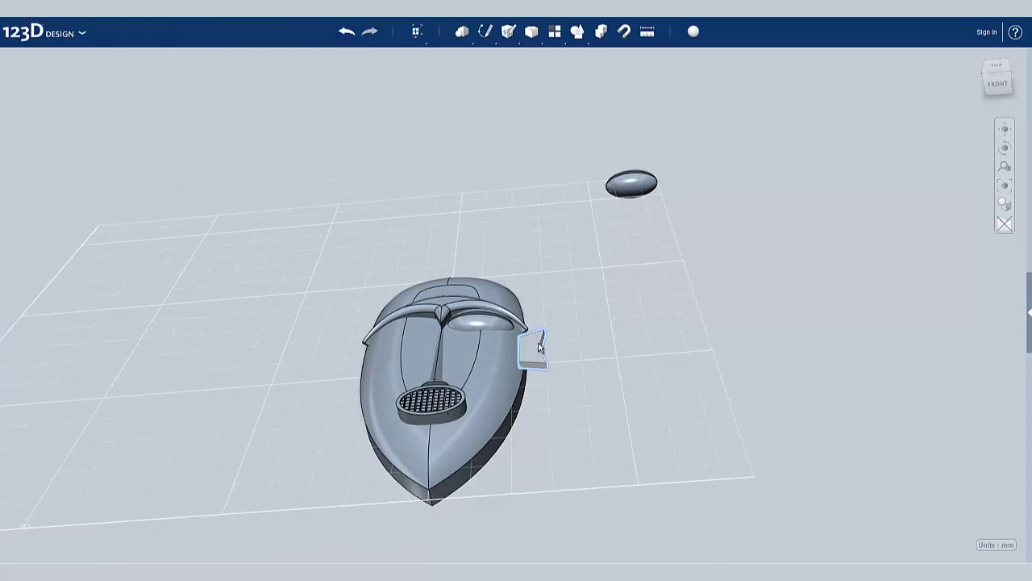
pyautogui.click(540, 347)
pyautogui.click(521, 544)
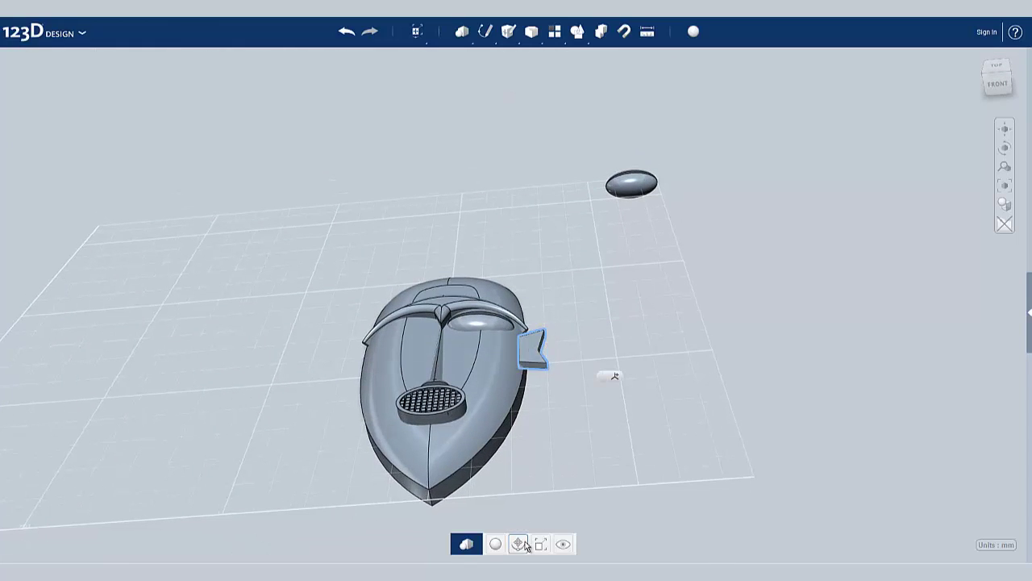
pyautogui.moveTo(529, 317); pyautogui.dragTo(530, 324)
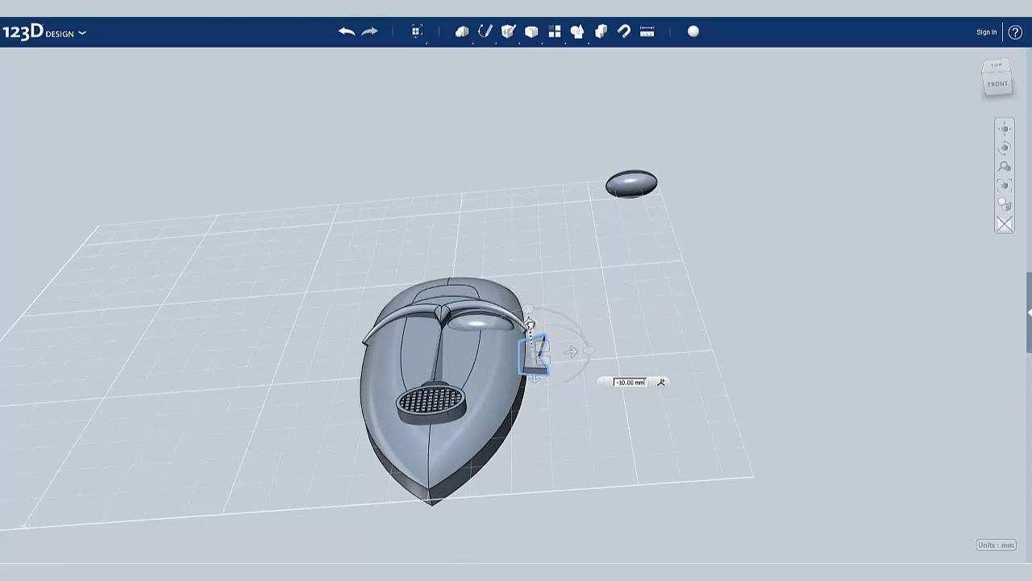
pyautogui.click(561, 464)
# - Scale the ear piece uniformly by a factor of 1.25
pyautogui.click(540, 376)
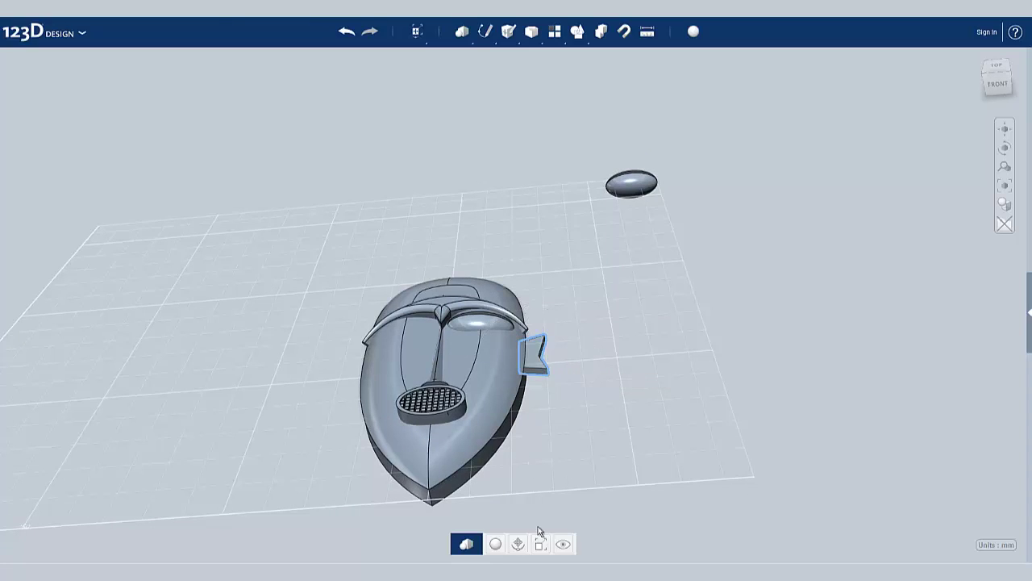
pyautogui.click(540, 542)
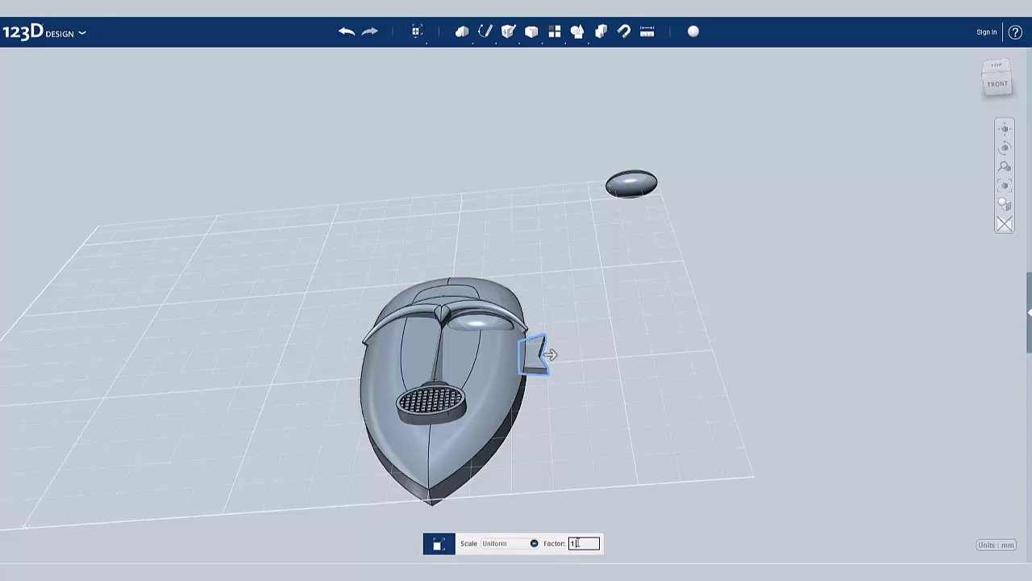
pyautogui.write('.25')
pyautogui.click(654, 437)
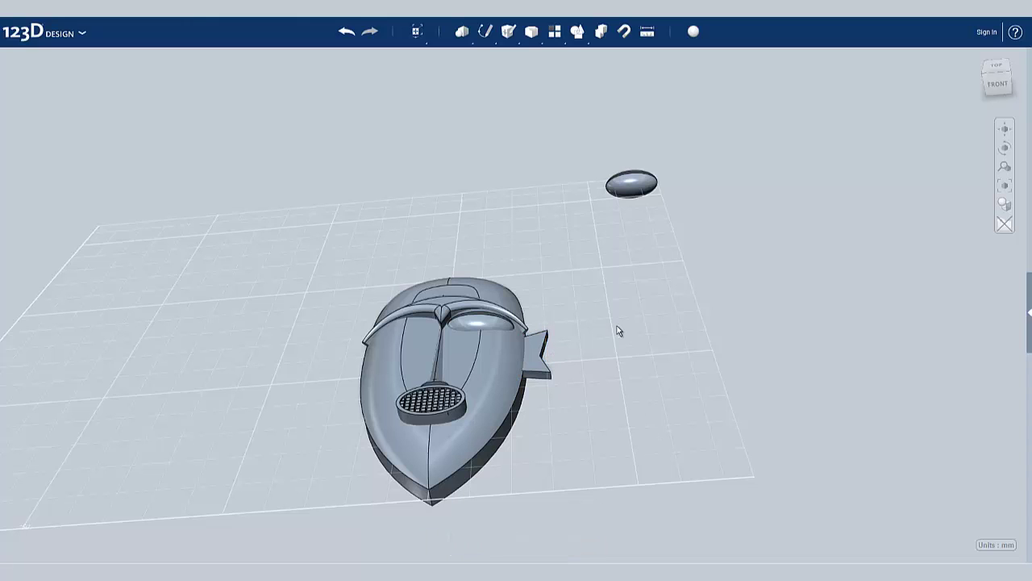
# - Delete the spare eye solid lying away from the mask
pyautogui.click(997, 71)
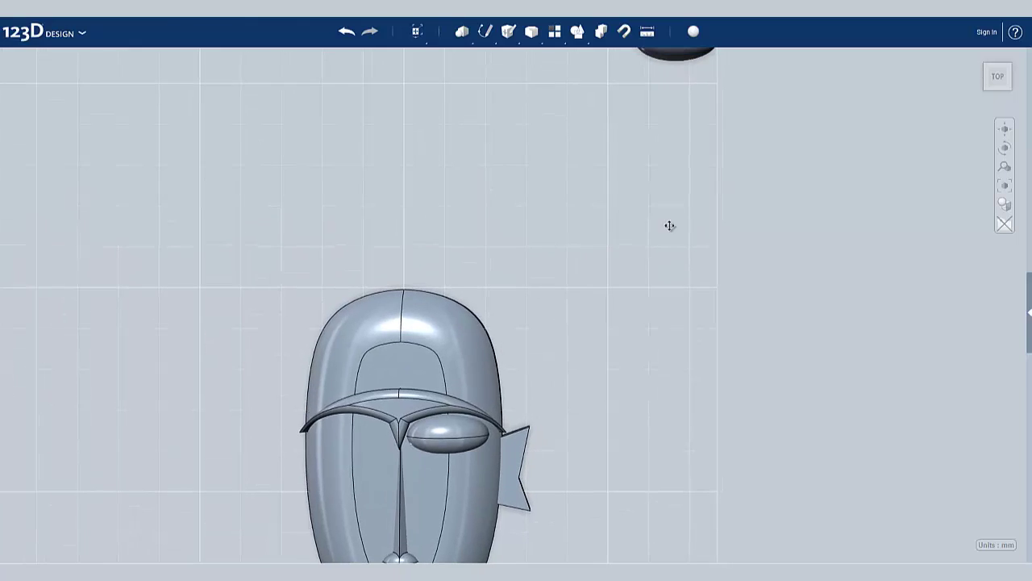
pyautogui.click(678, 134)
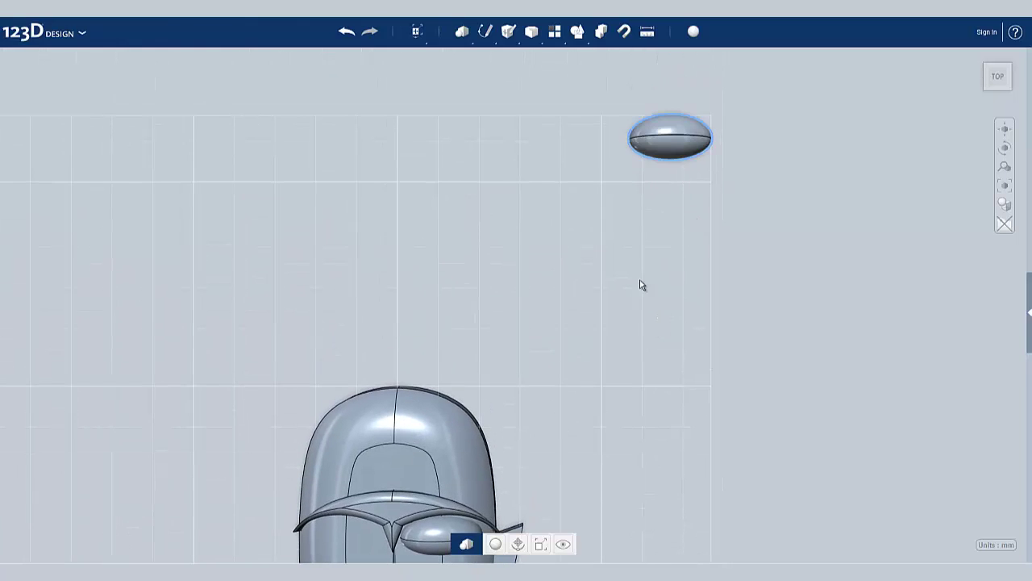
pyautogui.press('Delete')
# - Sketch a closed half-crest polyline from the forehead's centreline, about 207 mm tall and 71 mm wide at its top, tapering to a small notch
pyautogui.moveTo(646, 286); pyautogui.dragTo(744, 125, button='middle')
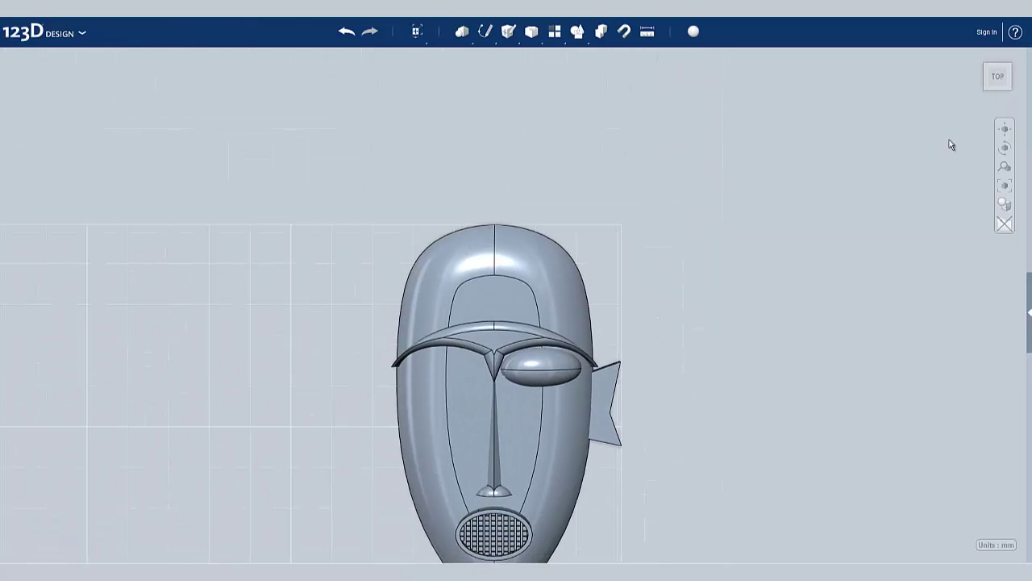
pyautogui.click(997, 76)
pyautogui.scroll(-3, 721, 293)
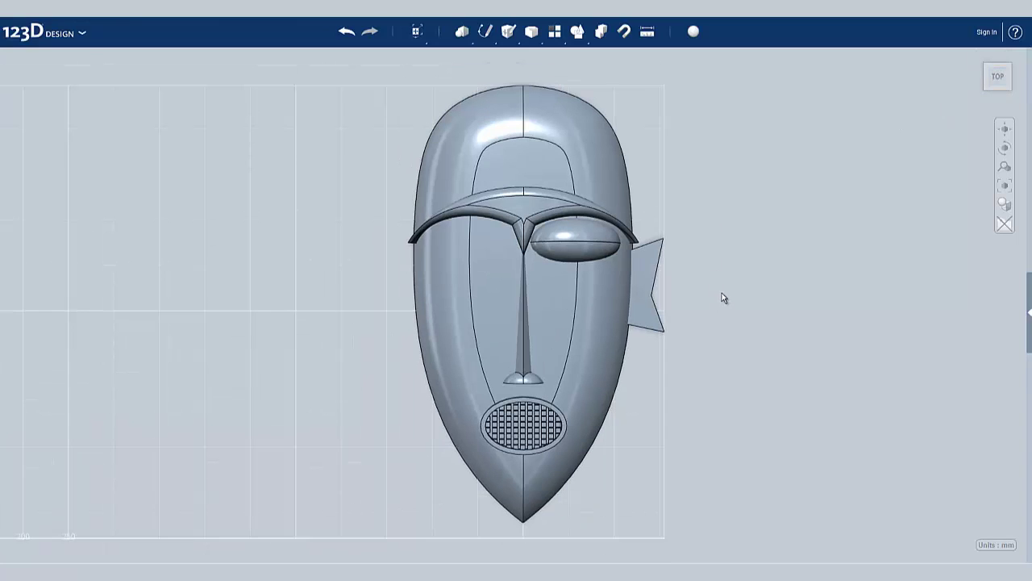
pyautogui.moveTo(726, 206); pyautogui.dragTo(671, 313, button='middle')
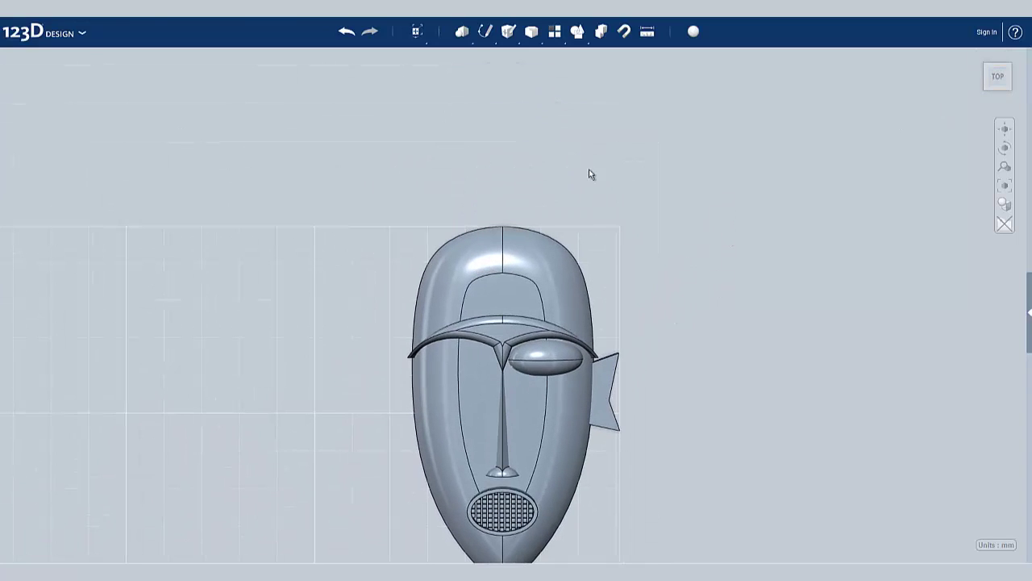
pyautogui.moveTo(485, 31)
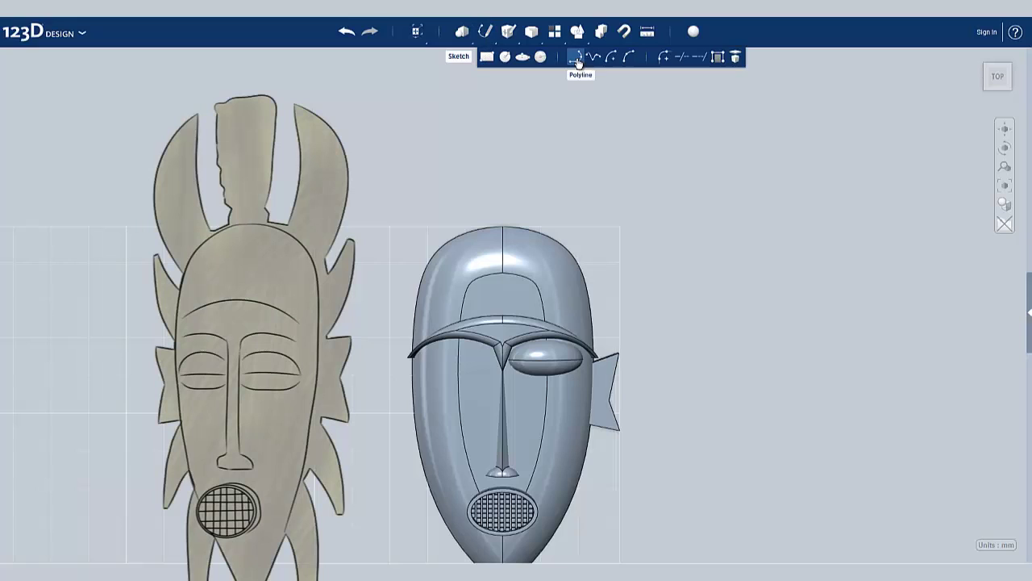
pyautogui.click(578, 63)
pyautogui.click(576, 233)
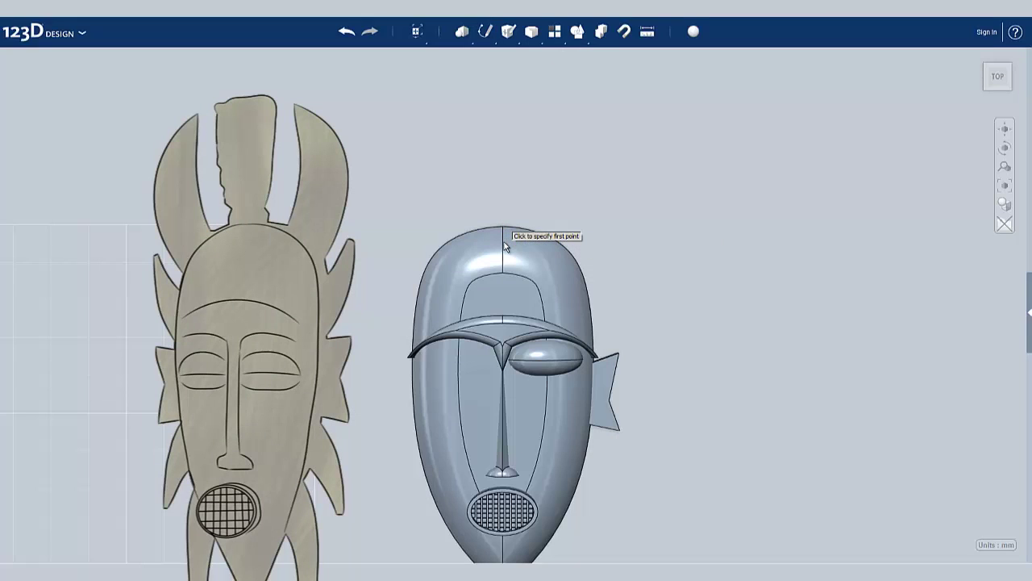
pyautogui.click(503, 243)
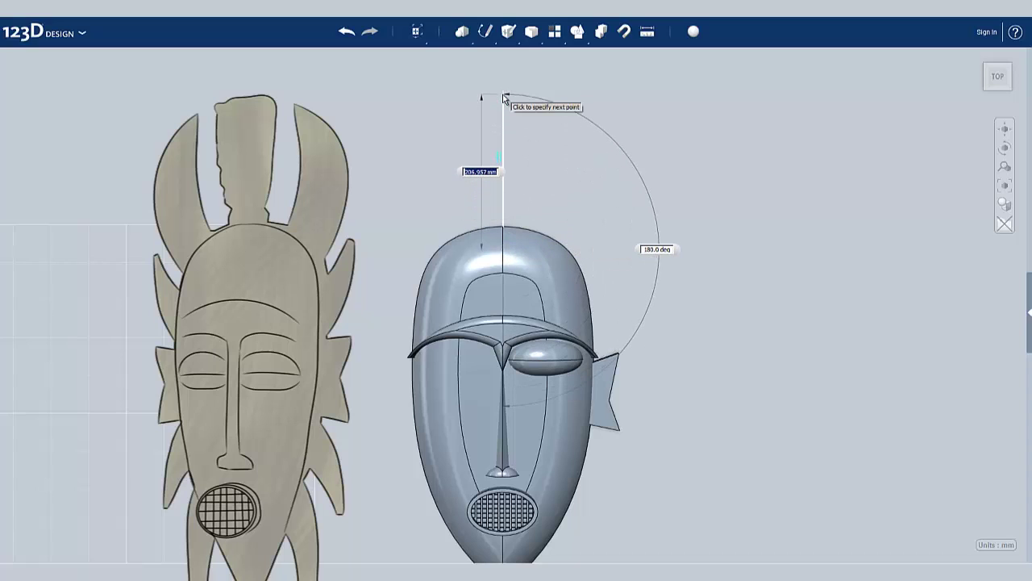
pyautogui.click(503, 96)
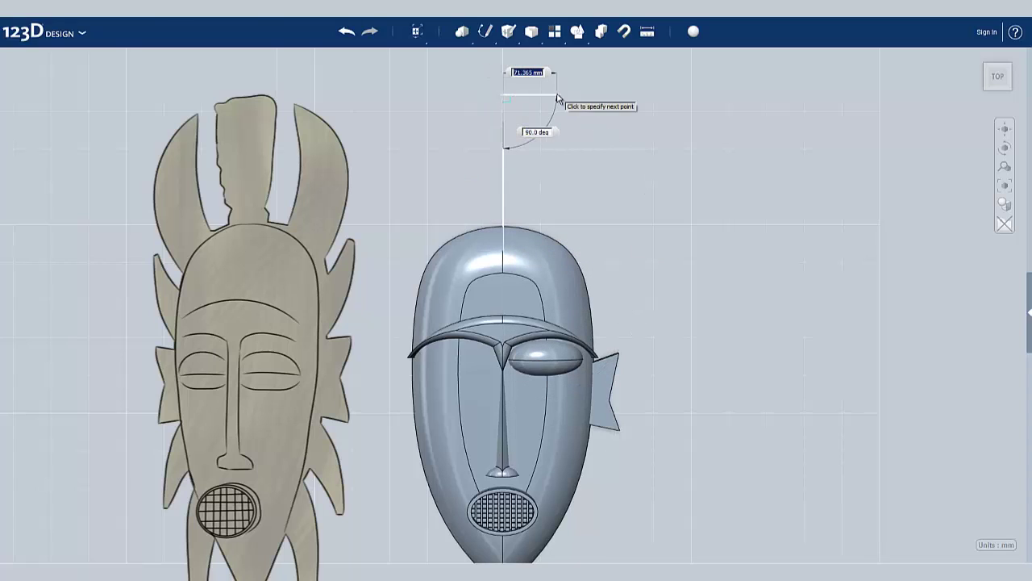
pyautogui.click(543, 201)
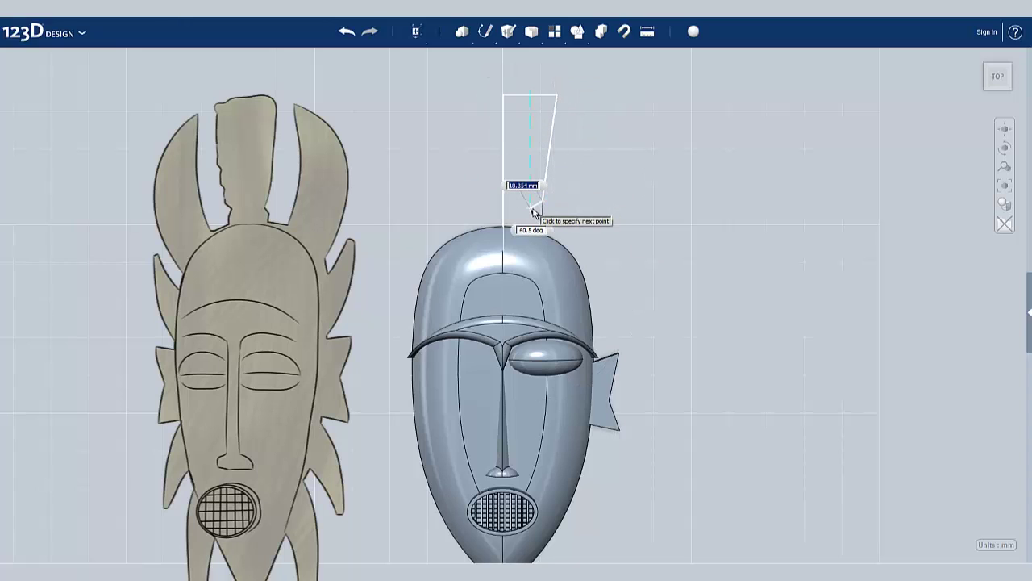
pyautogui.click(539, 209)
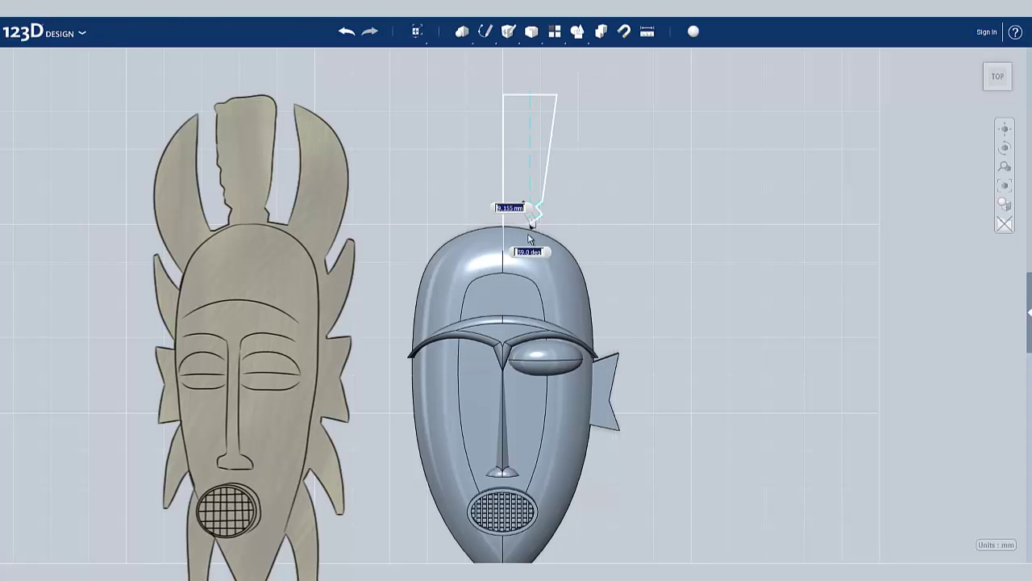
pyautogui.click(503, 248)
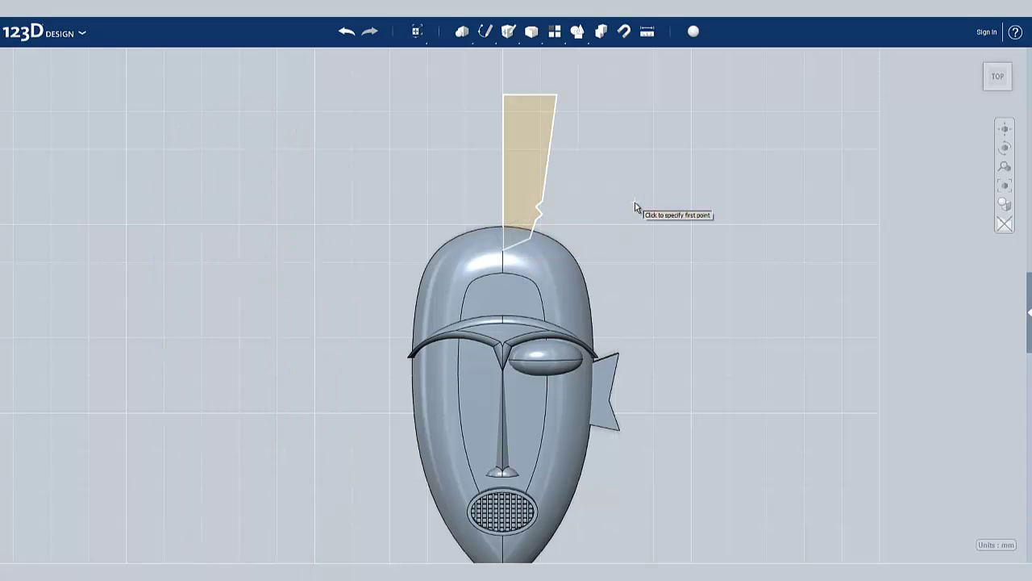
# - Draw the horn's inner edge as a spline in the crest sketch, rising from the forehead beside the half-crest to an inward-curling tip
pyautogui.moveTo(485, 32)
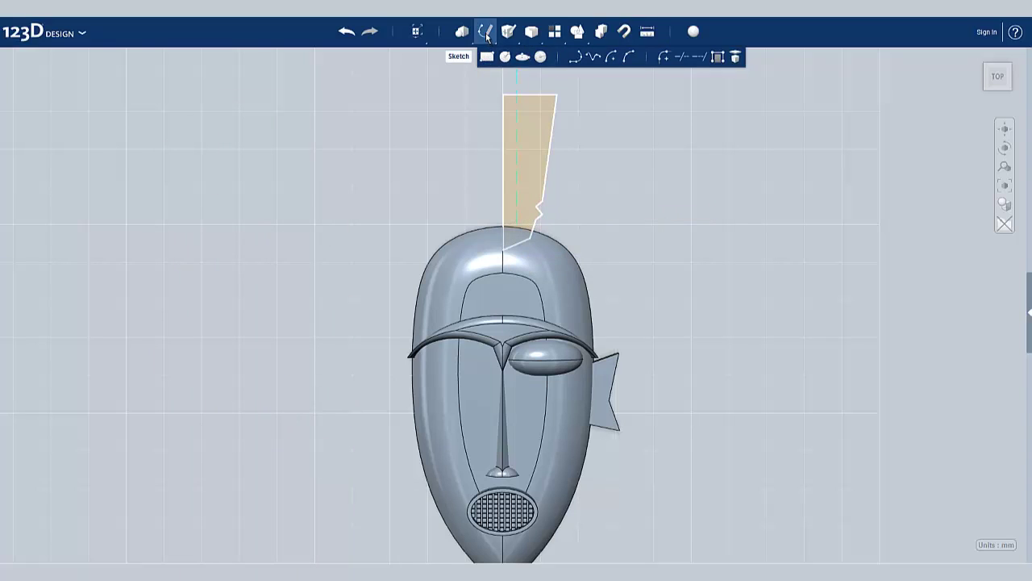
pyautogui.click(595, 60)
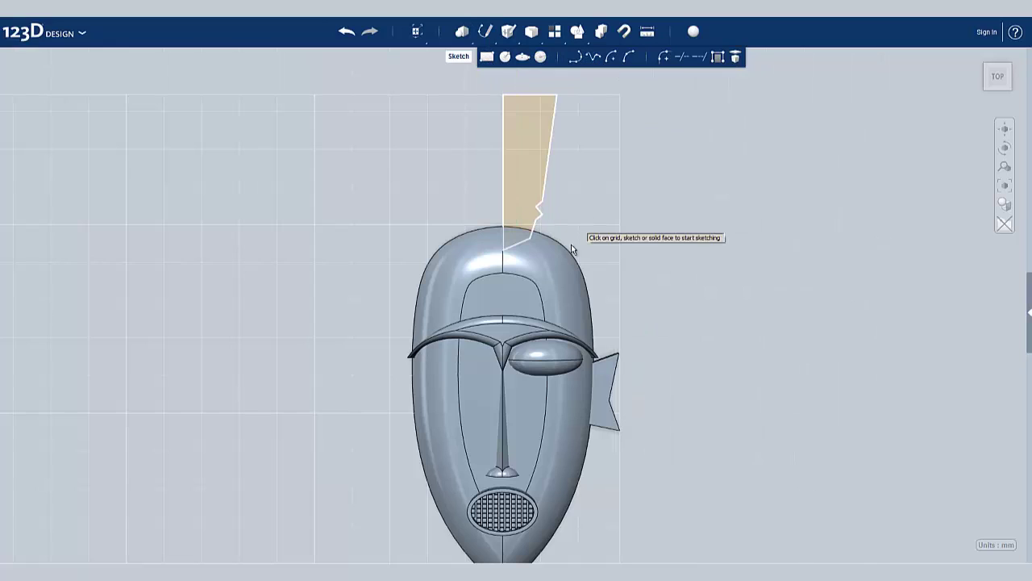
pyautogui.click(545, 203)
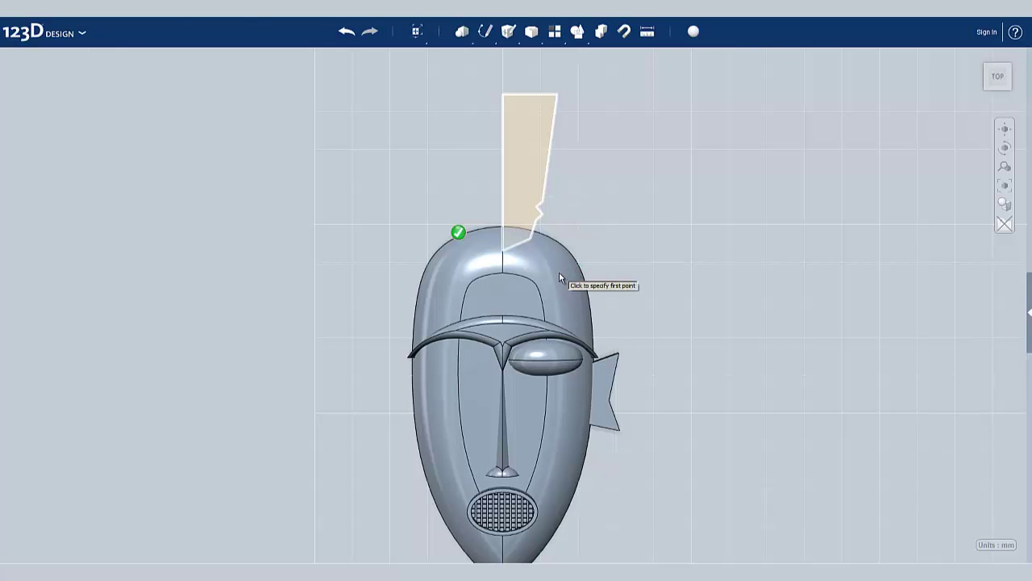
pyautogui.click(569, 251)
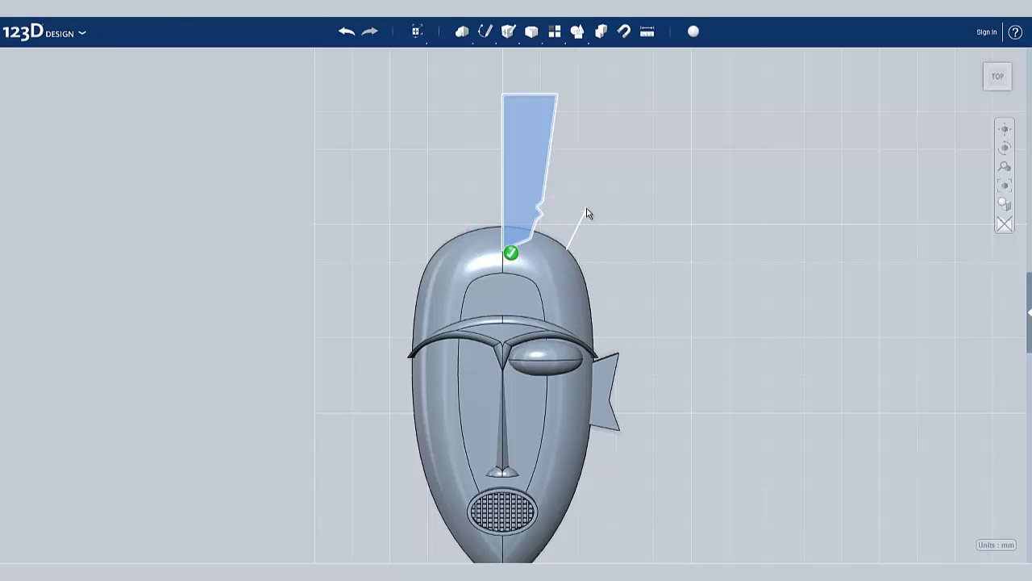
pyautogui.click(593, 194)
pyautogui.click(611, 104)
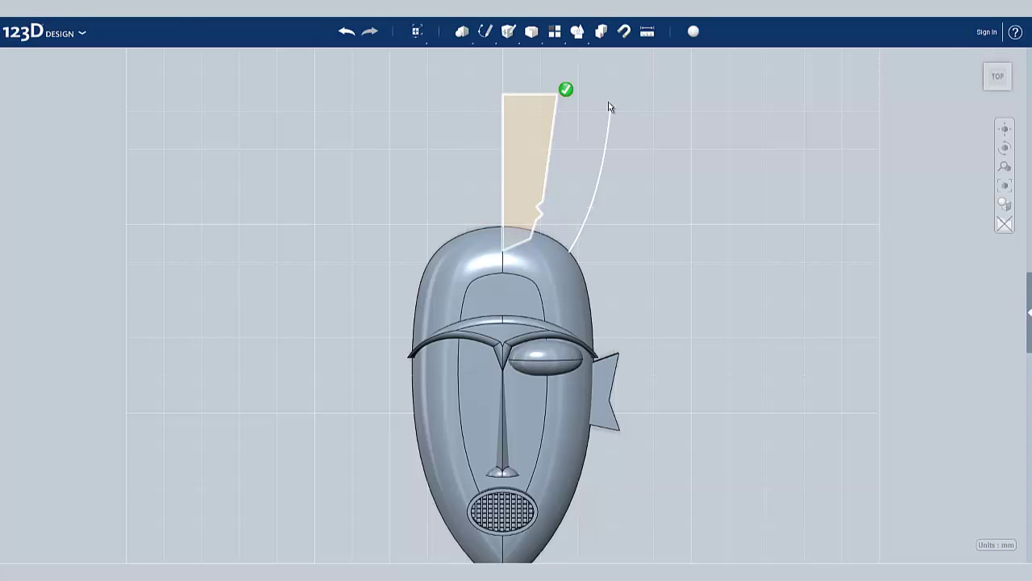
pyautogui.click(599, 90)
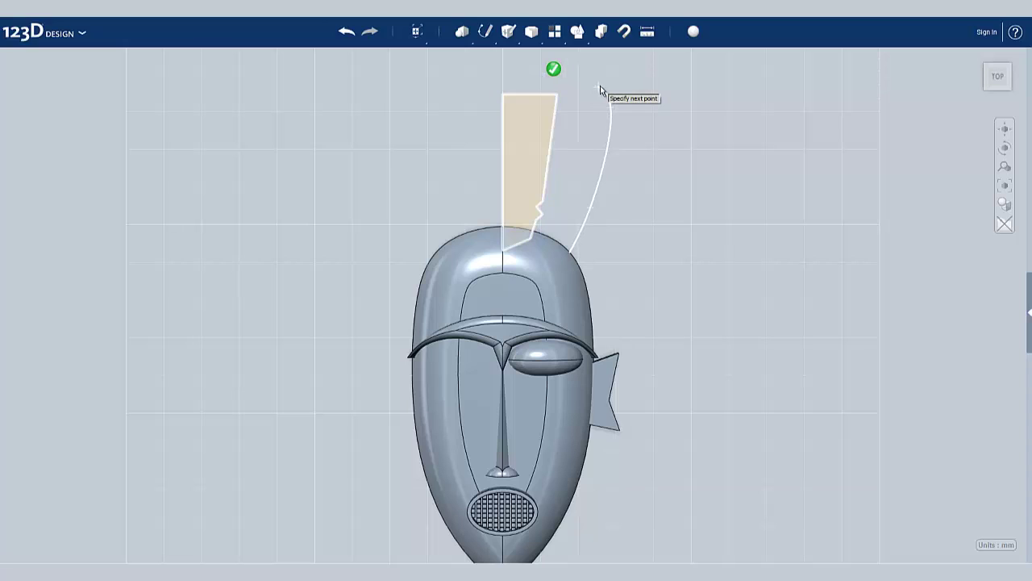
pyautogui.click(600, 87)
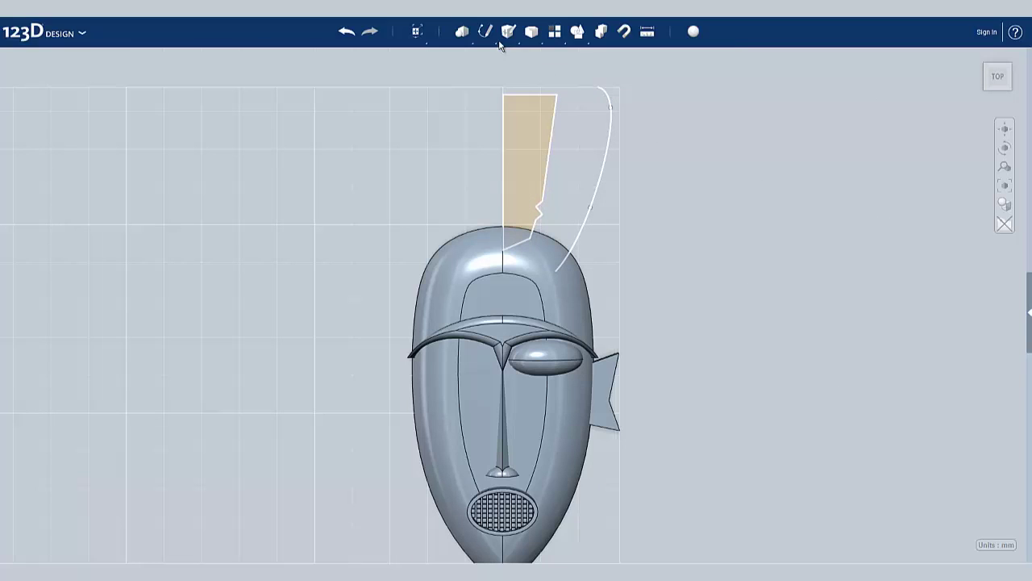
# - Close the horn profile with an outer spline from the tip around to the inner edge's base, and smooth its curve near the tip
pyautogui.moveTo(485, 34)
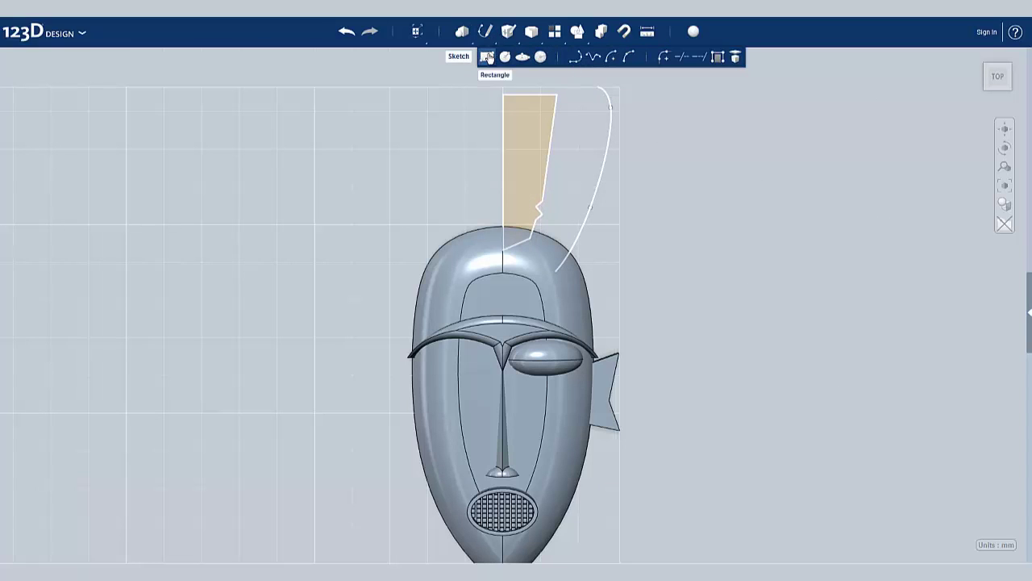
pyautogui.click(591, 58)
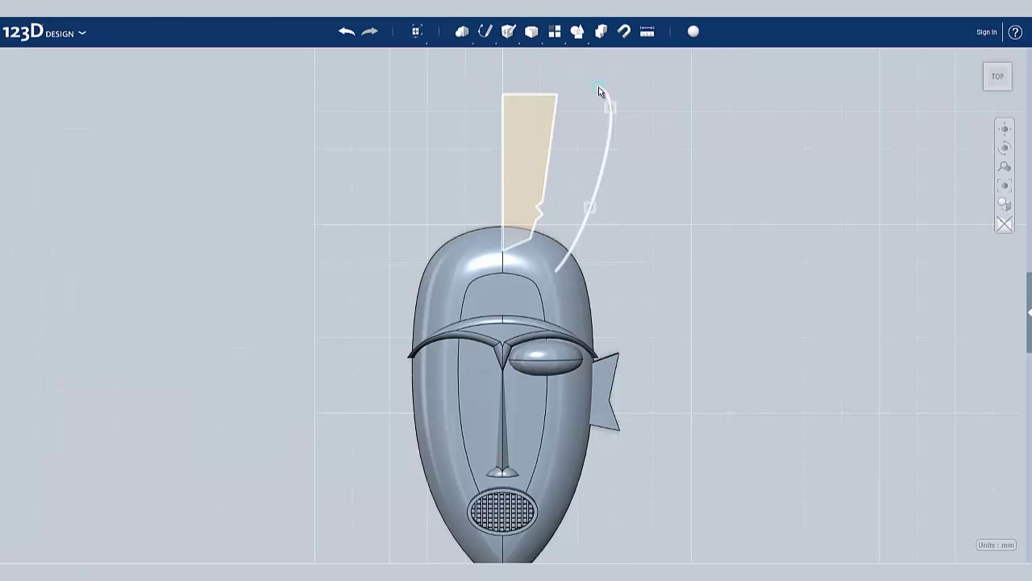
pyautogui.click(601, 87)
pyautogui.click(629, 94)
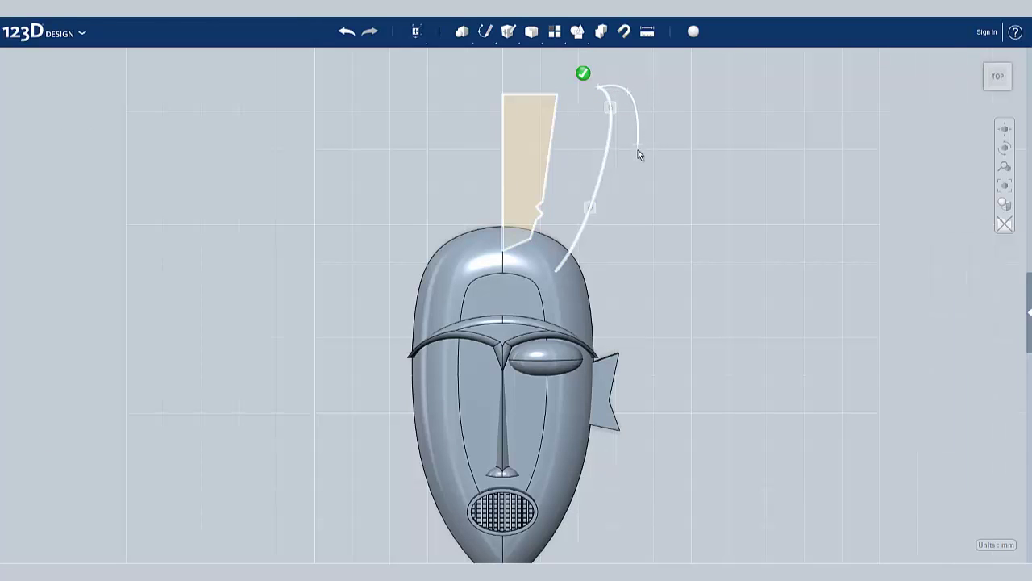
pyautogui.click(644, 168)
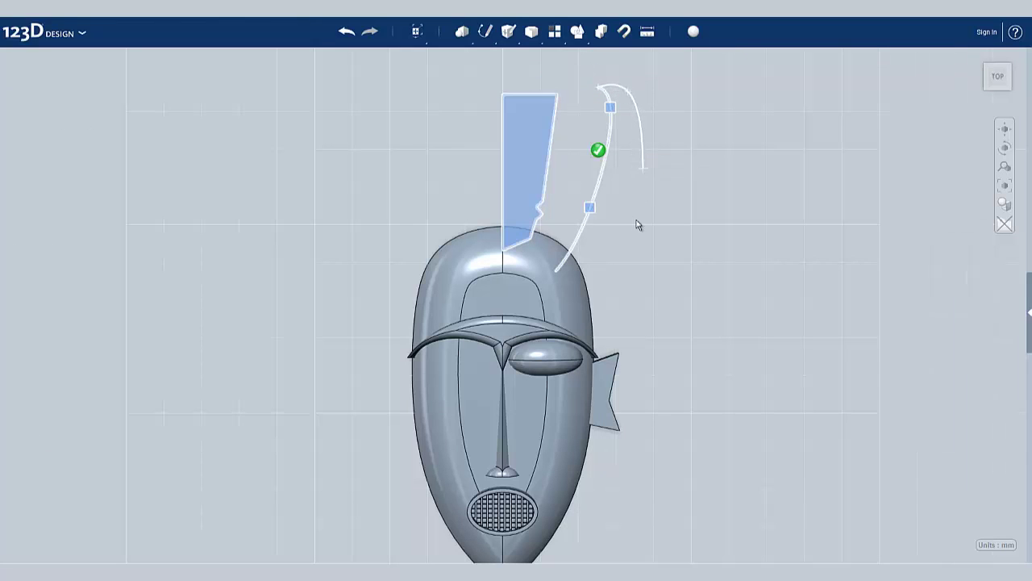
pyautogui.click(619, 258)
pyautogui.click(580, 298)
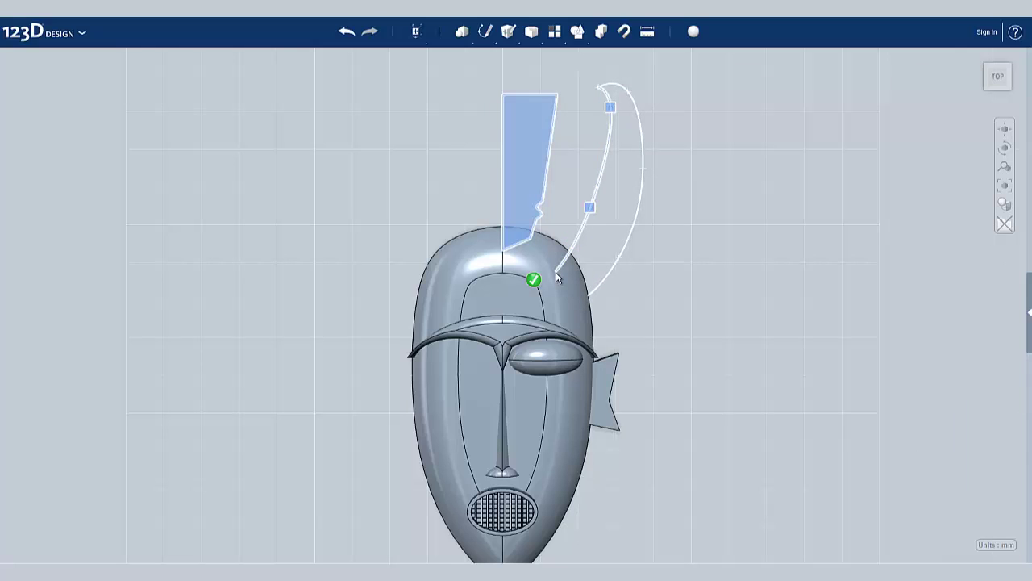
pyautogui.click(555, 277)
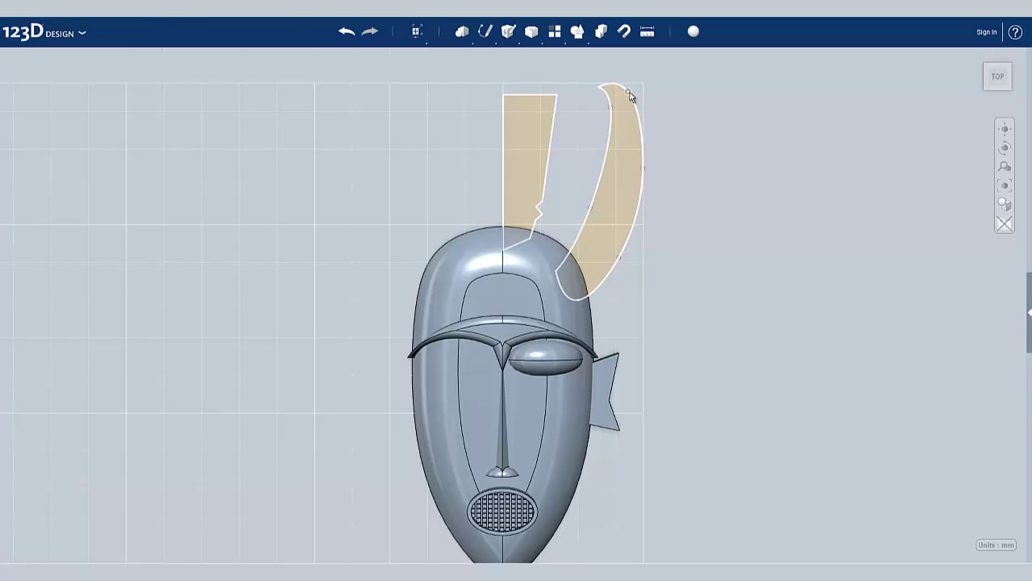
pyautogui.moveTo(629, 93); pyautogui.dragTo(639, 100)
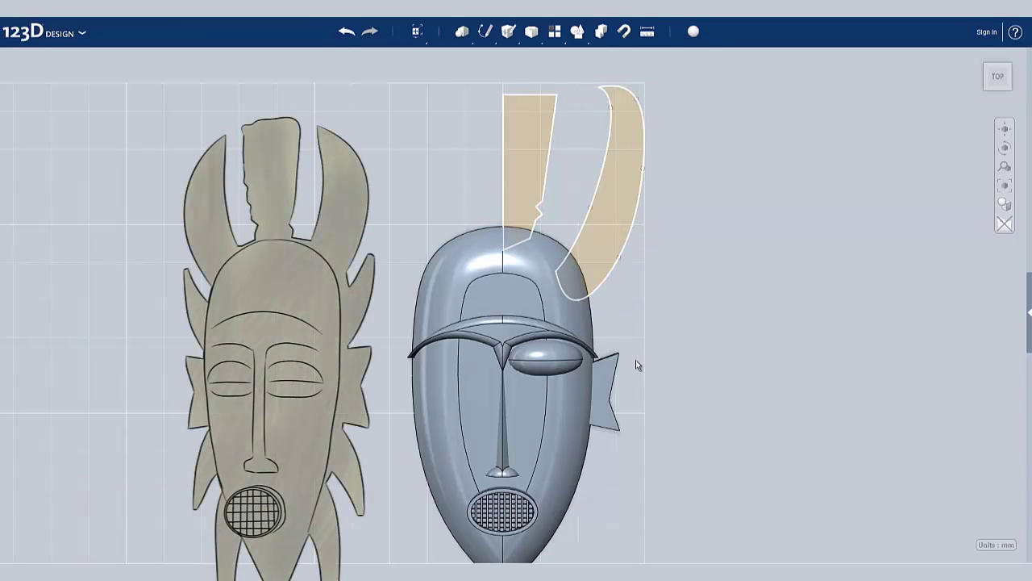
# - Sketch a smaller curved spike with splines on the mask's edge between the horn and the ear piece
pyautogui.moveTo(637, 355); pyautogui.dragTo(648, 327, button='middle')
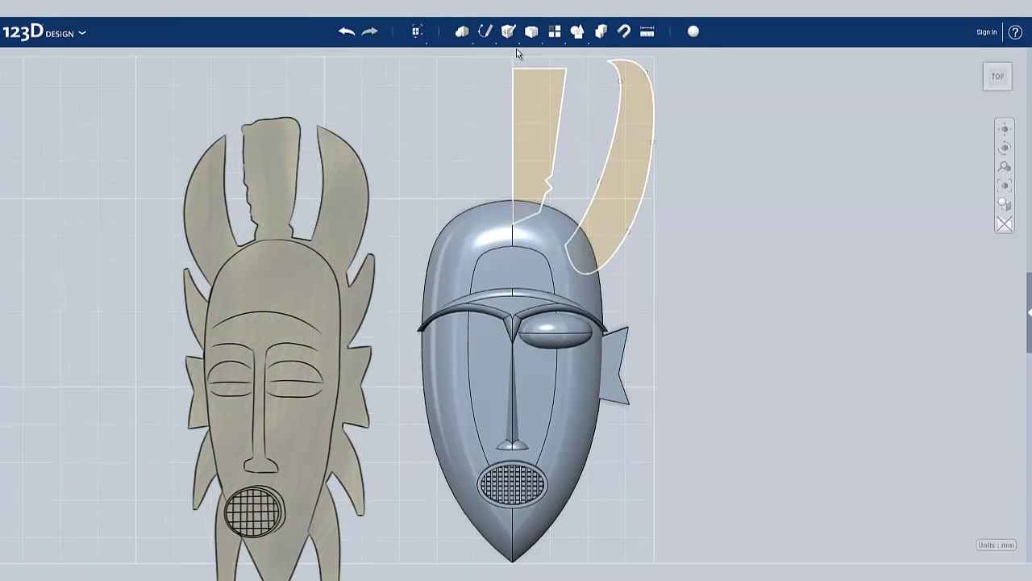
pyautogui.moveTo(485, 36)
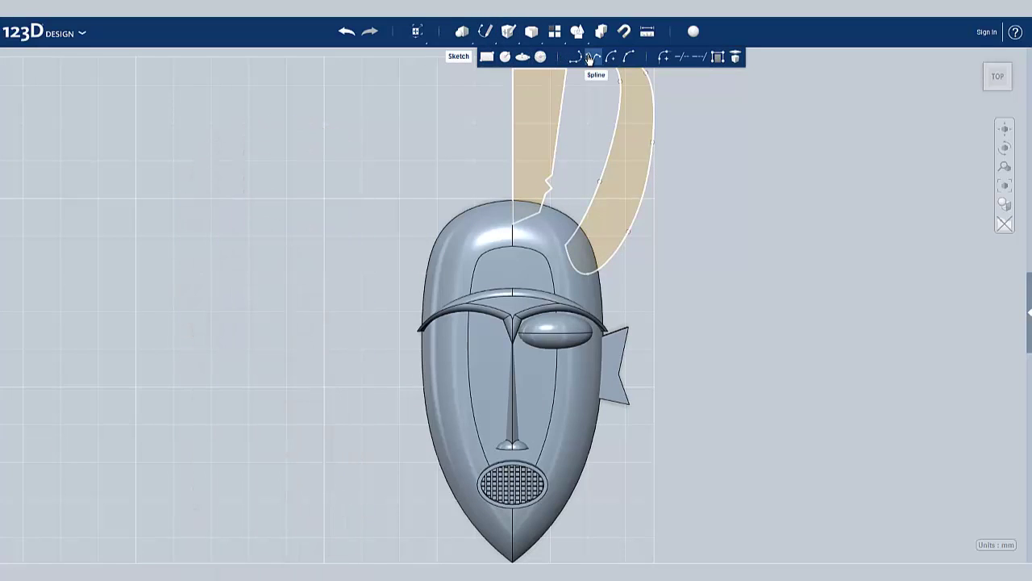
pyautogui.click(591, 59)
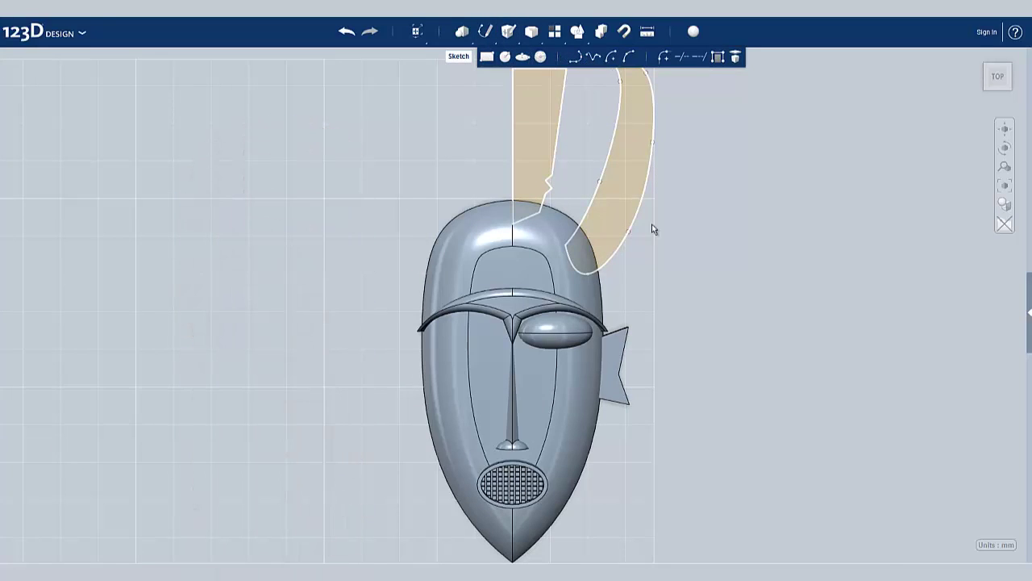
pyautogui.click(601, 290)
pyautogui.click(617, 281)
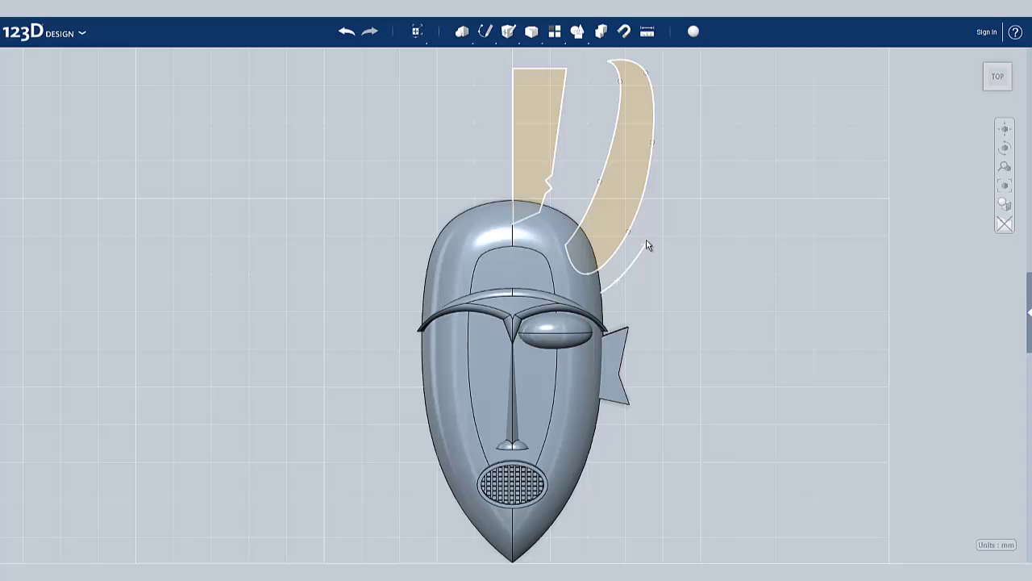
pyautogui.click(647, 240)
pyautogui.press('Return')
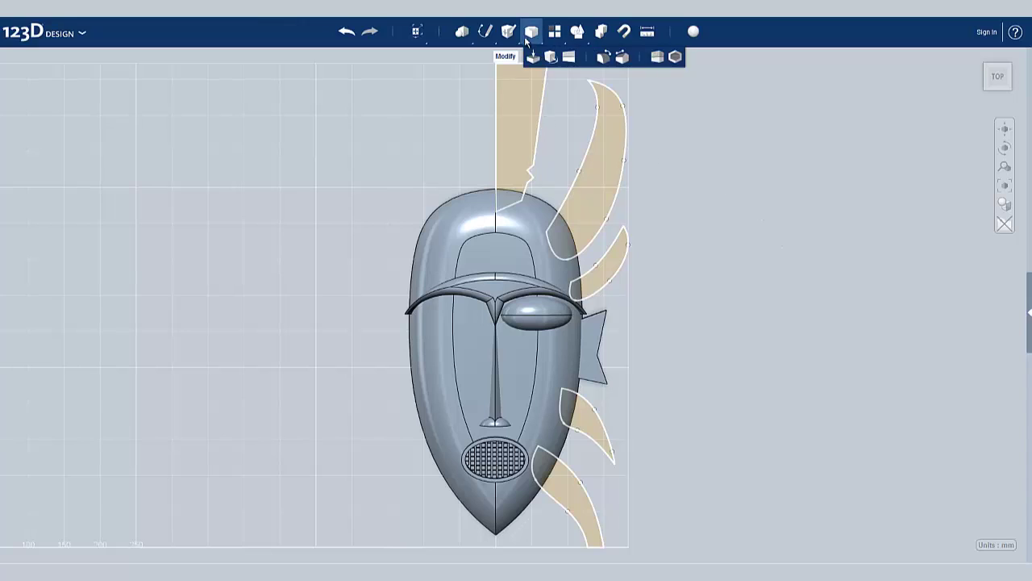
# - Extrude the half-crest, horn and three spike profiles together by -20 mm as new solids
pyautogui.moveTo(508, 32)
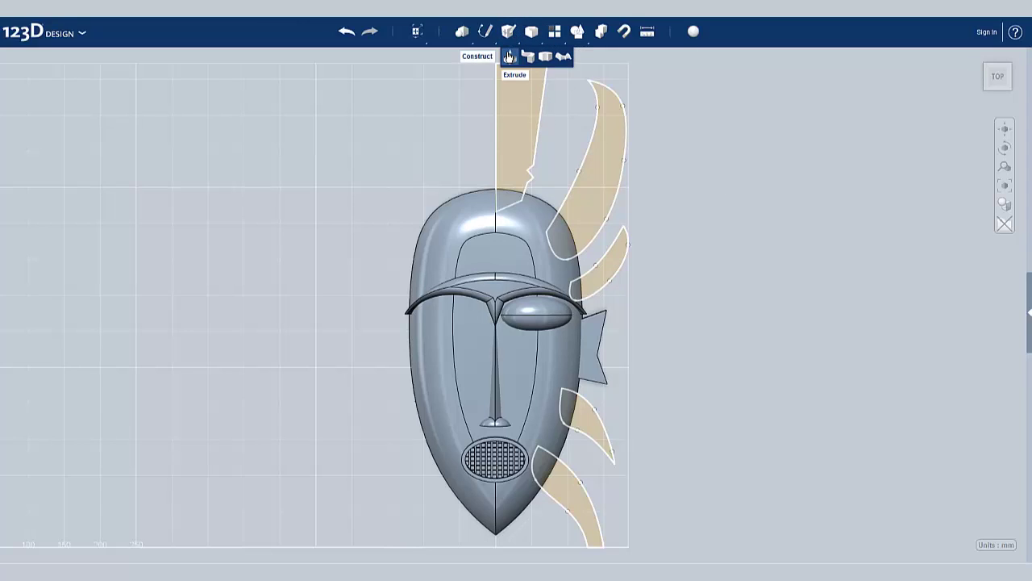
pyautogui.click(508, 55)
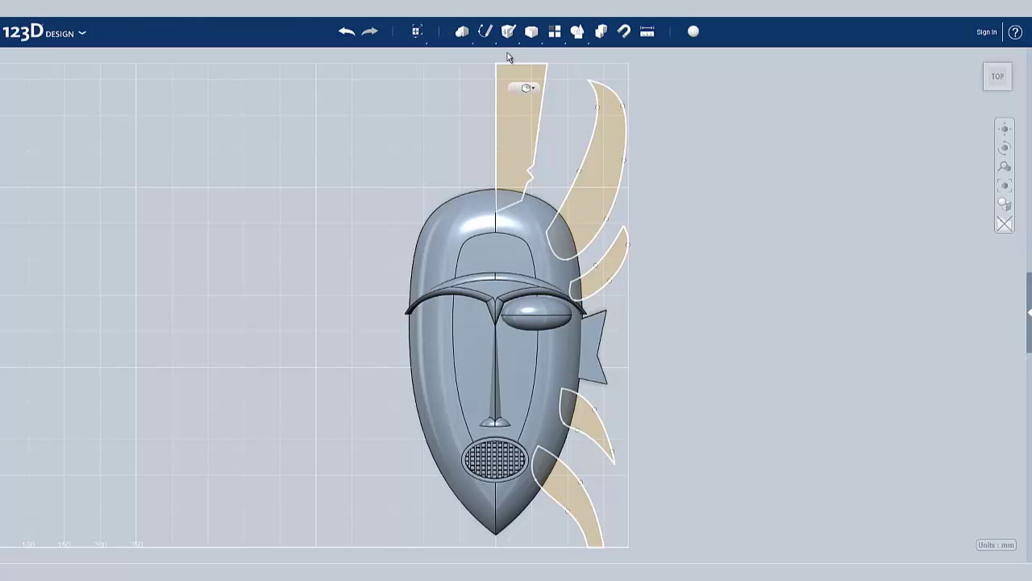
pyautogui.click(511, 143)
pyautogui.click(611, 141)
pyautogui.click(615, 262)
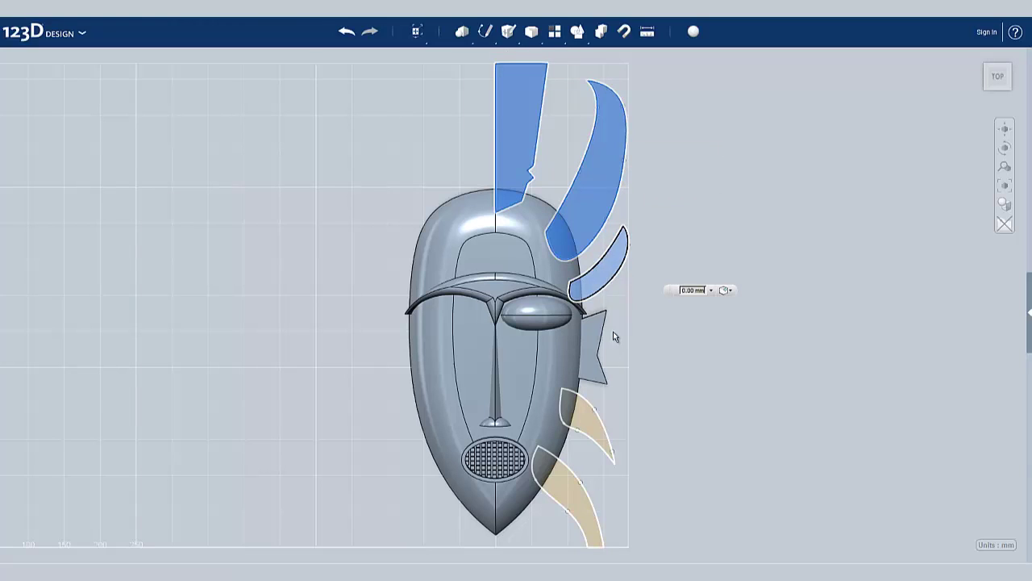
pyautogui.click(600, 424)
pyautogui.click(583, 494)
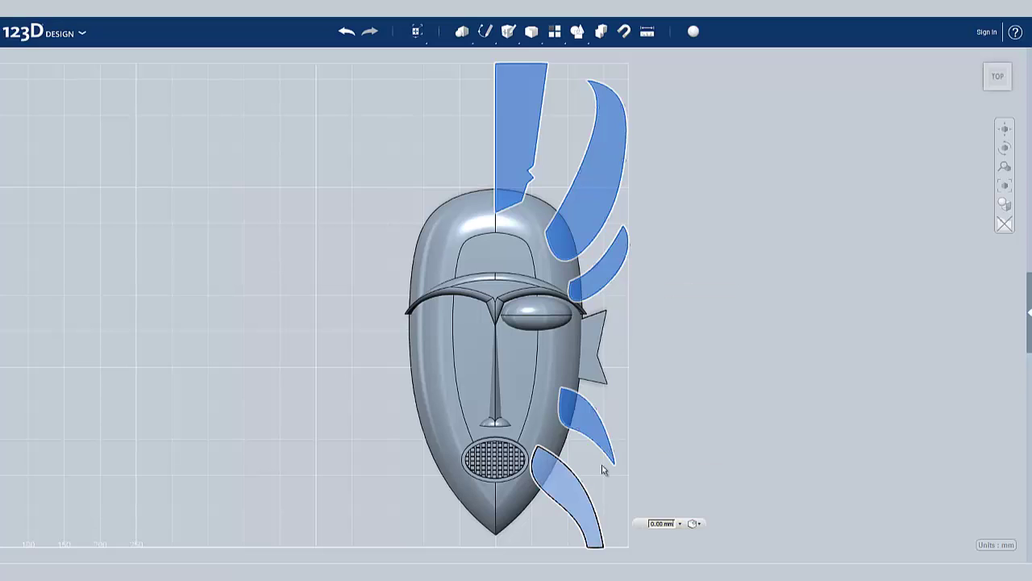
pyautogui.moveTo(648, 383); pyautogui.dragTo(646, 350, button='right')
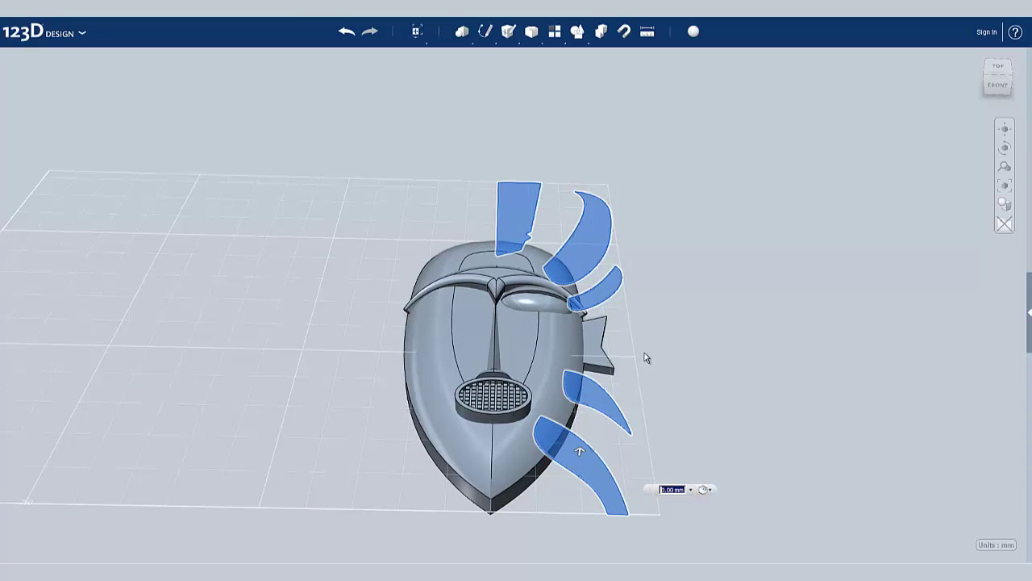
pyautogui.moveTo(579, 450); pyautogui.dragTo(576, 484)
pyautogui.click(712, 501)
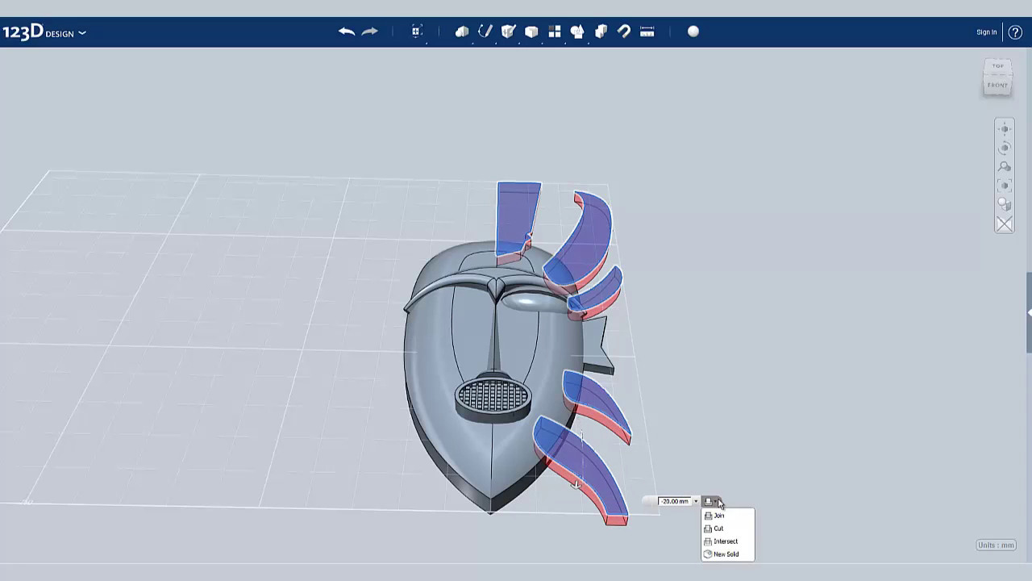
pyautogui.click(725, 517)
pyautogui.click(709, 501)
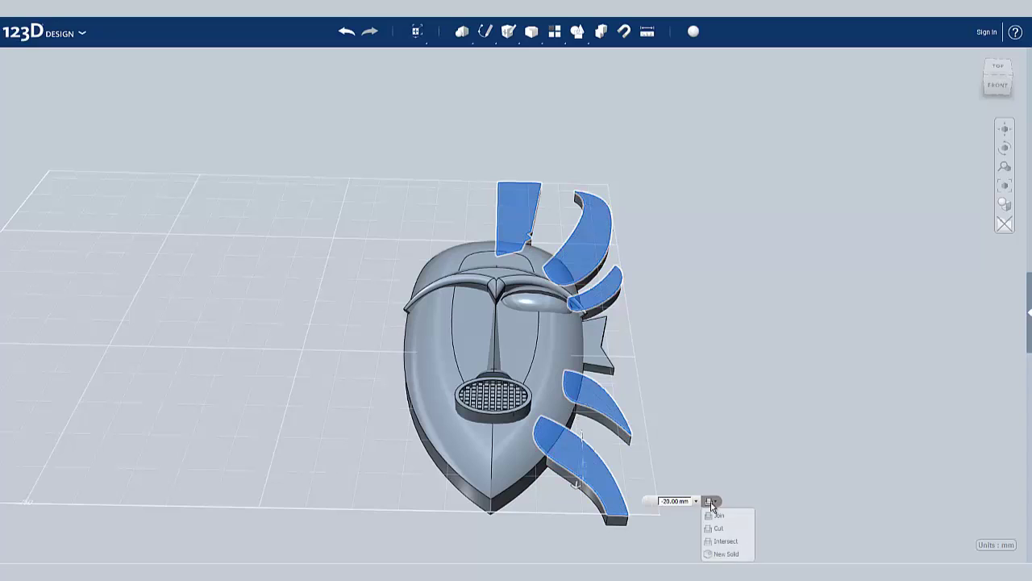
pyautogui.click(726, 554)
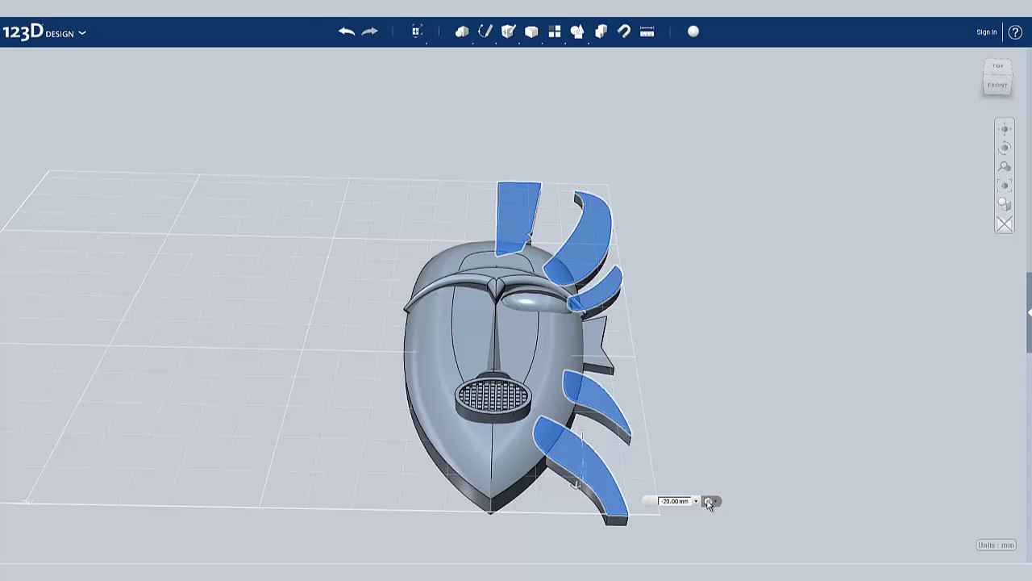
pyautogui.click(746, 409)
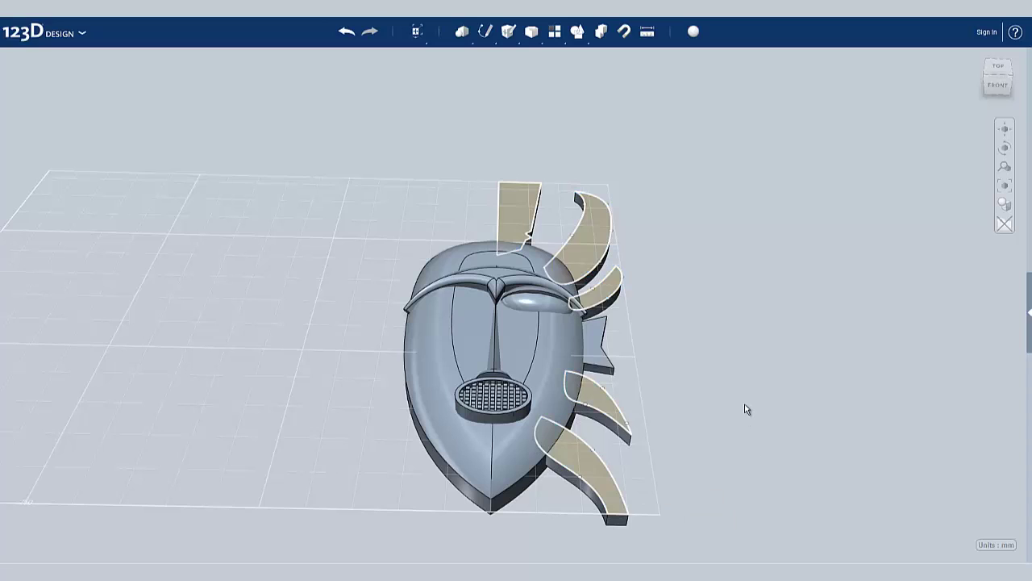
# - Hide all sketches so only the solids are displayed
pyautogui.moveTo(716, 245); pyautogui.dragTo(769, 255, button='right')
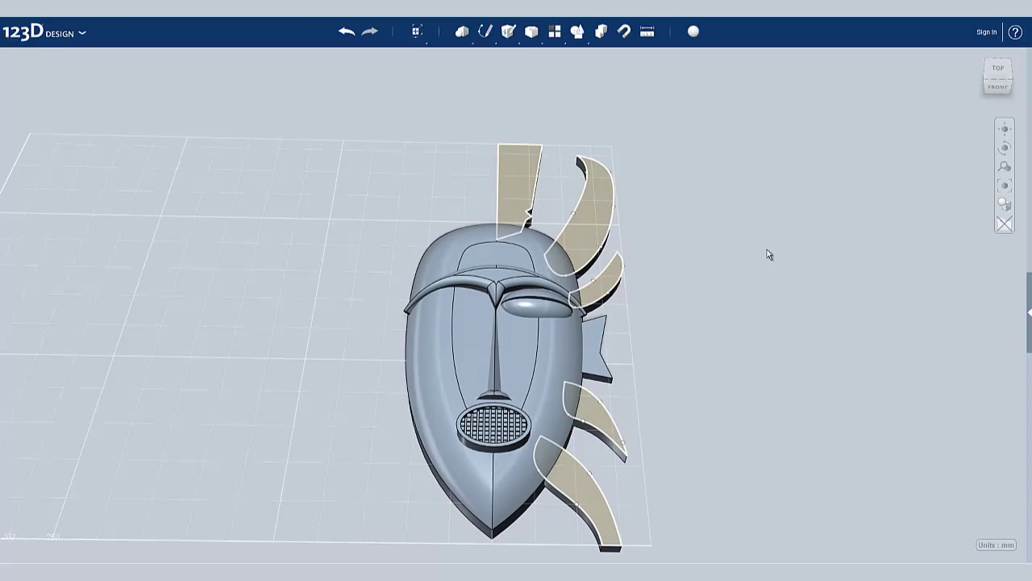
pyautogui.moveTo(1007, 207)
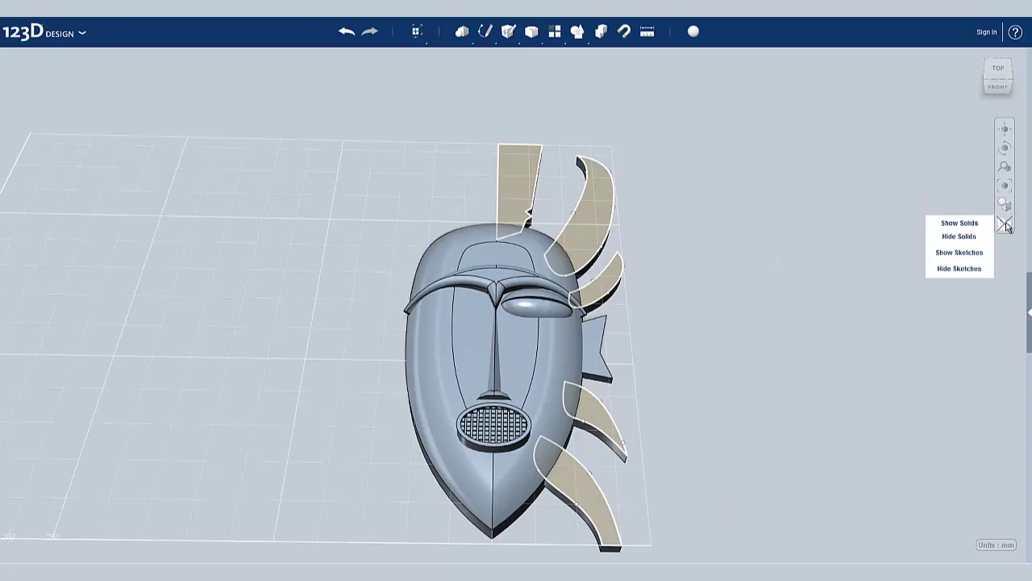
pyautogui.click(962, 268)
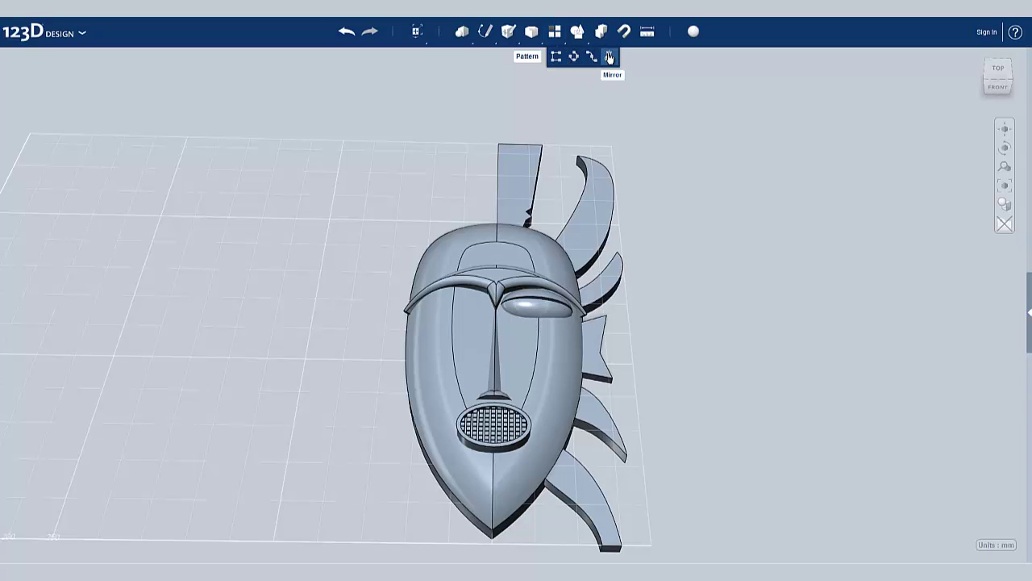
# - Mirror the half-crest, horn, ear piece, three side spikes and eye to the mask's other half, using the half-crest's flat centre face as mirror plane
pyautogui.click(609, 56)
pyautogui.moveTo(661, 142); pyautogui.dragTo(695, 160, button='right')
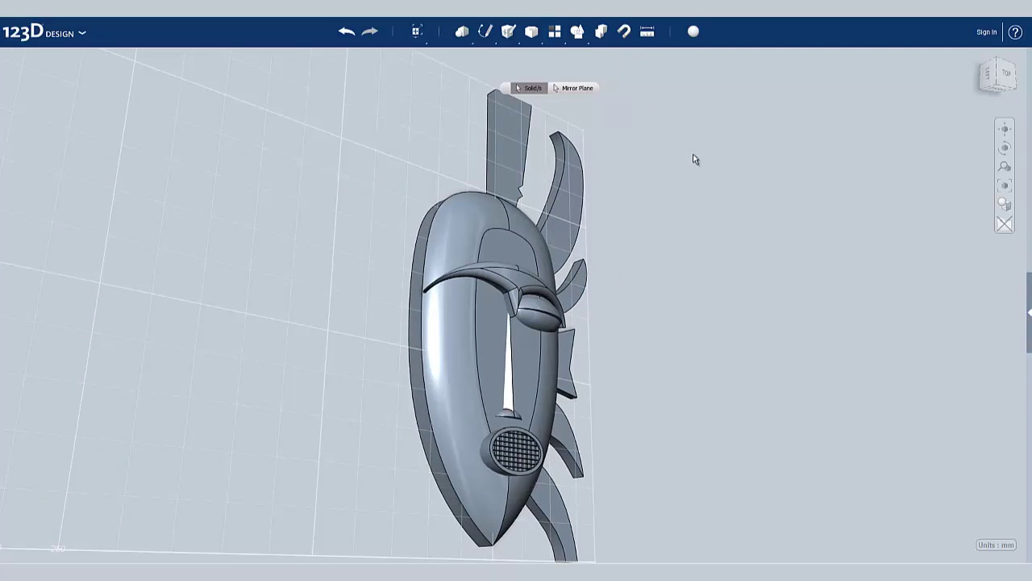
pyautogui.click(497, 158)
pyautogui.click(567, 194)
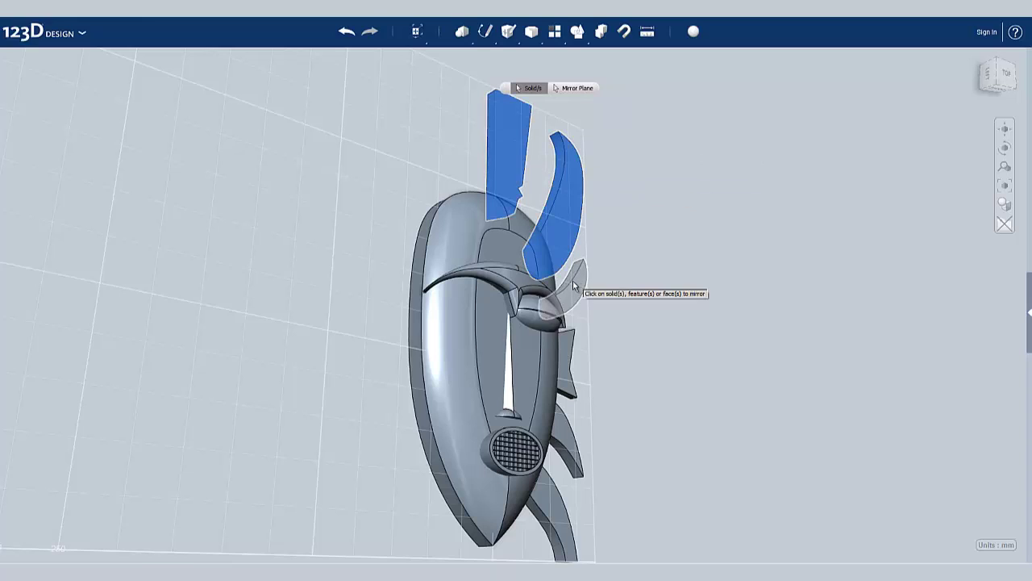
pyautogui.click(575, 286)
pyautogui.click(574, 390)
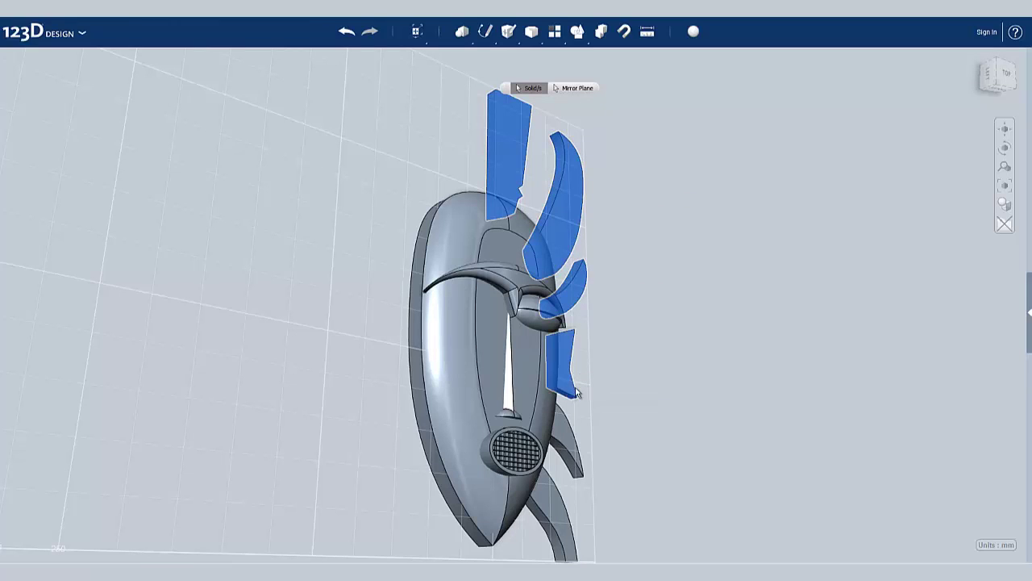
pyautogui.click(566, 457)
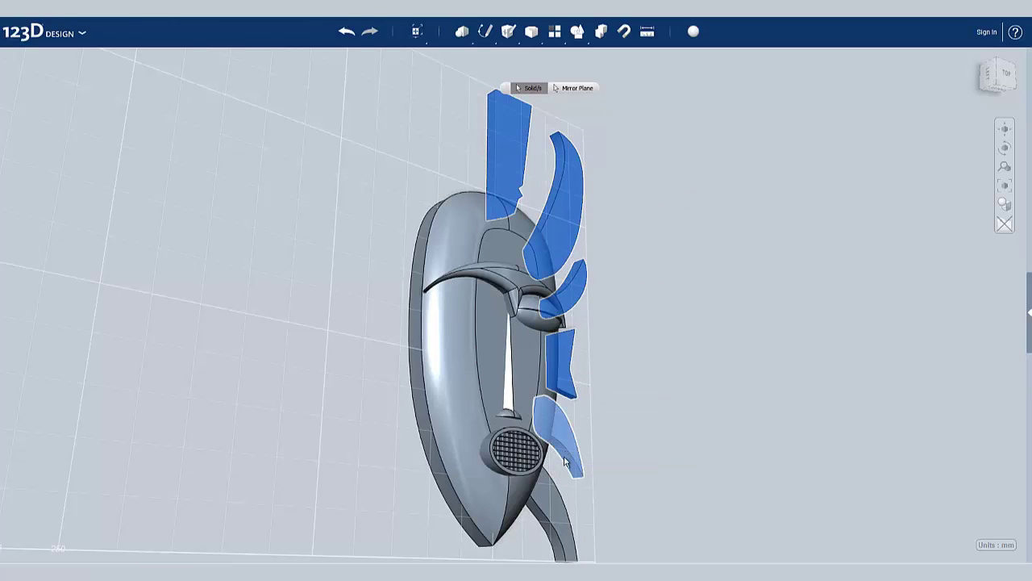
pyautogui.click(544, 516)
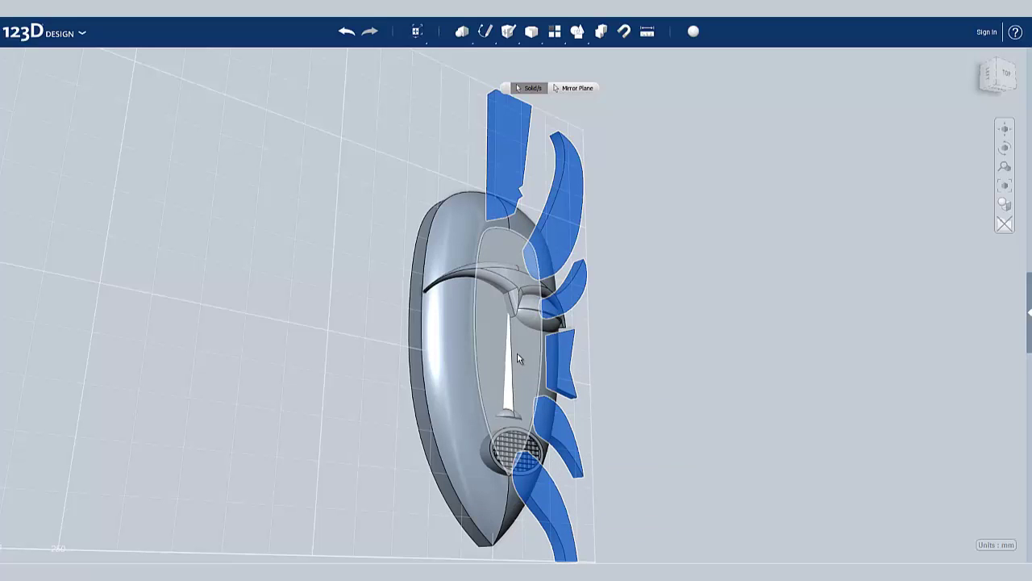
pyautogui.click(536, 313)
pyautogui.click(577, 88)
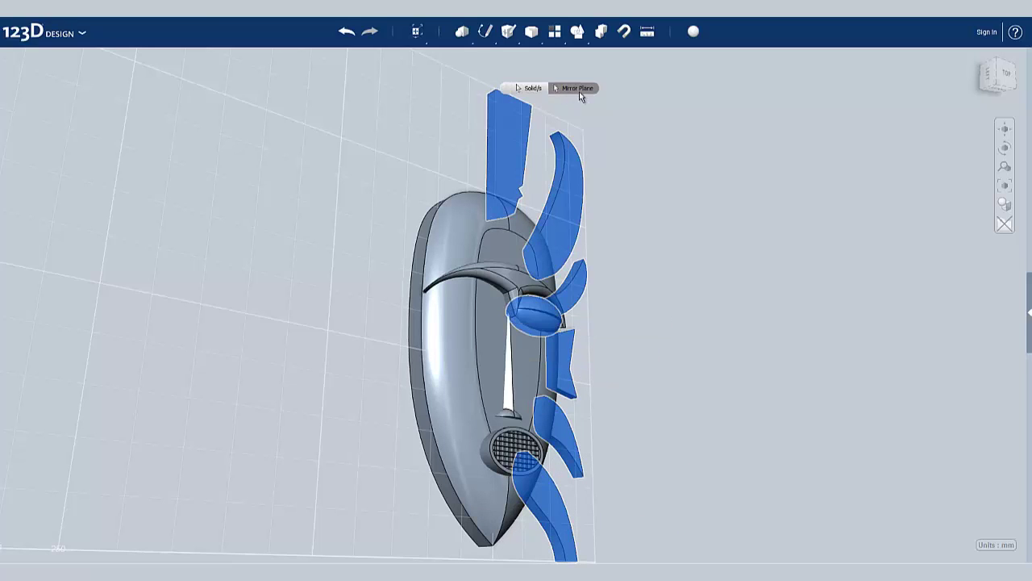
pyautogui.click(491, 125)
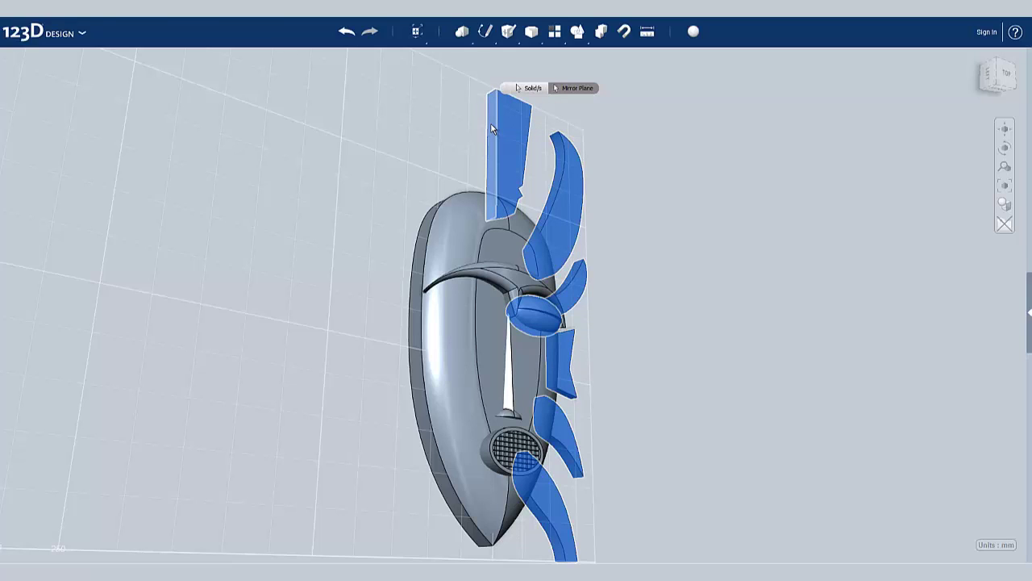
pyautogui.click(491, 127)
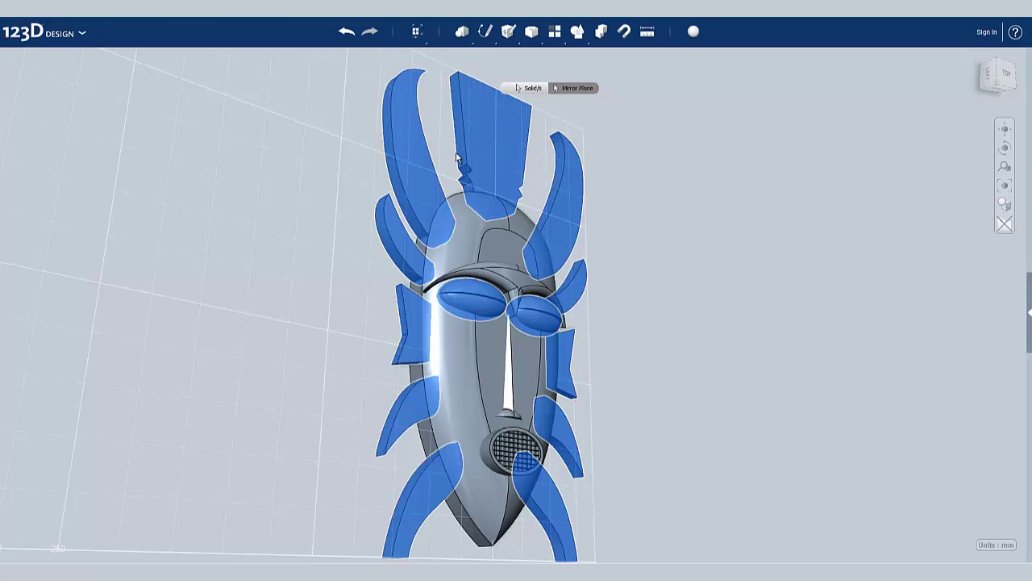
pyautogui.click(347, 273)
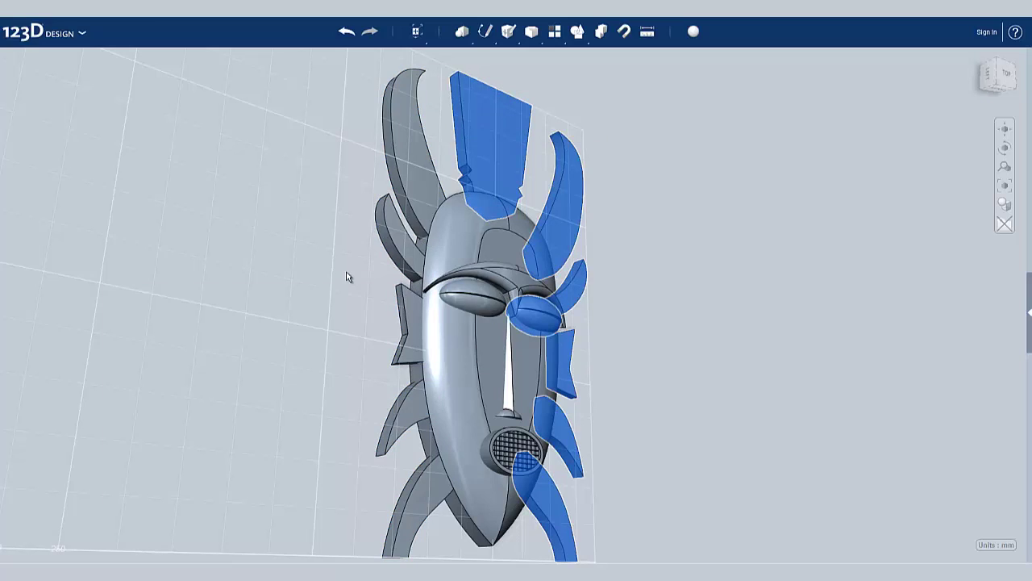
pyautogui.moveTo(338, 266); pyautogui.dragTo(330, 282, button='right')
pyautogui.click(327, 275)
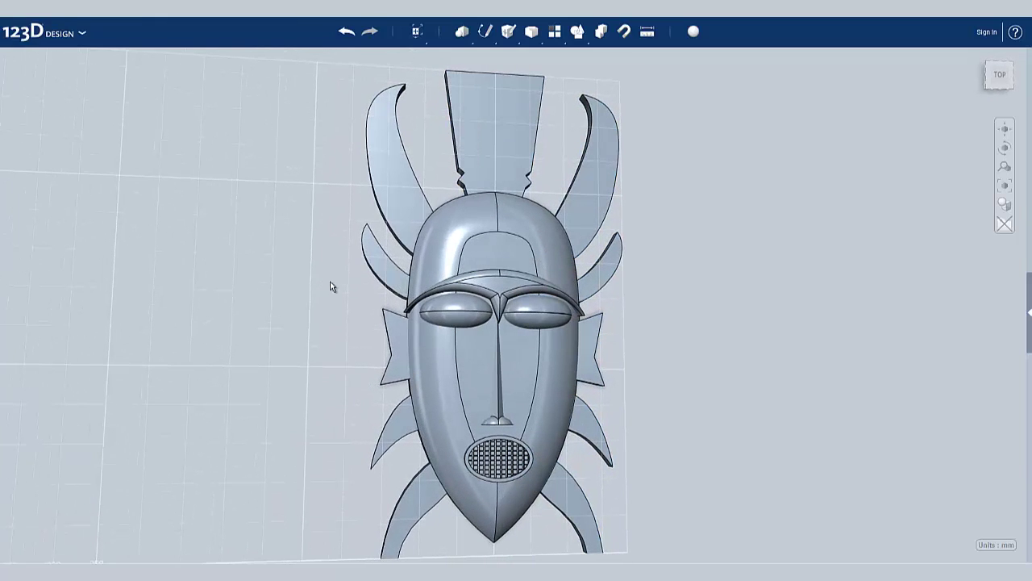
pyautogui.click(998, 75)
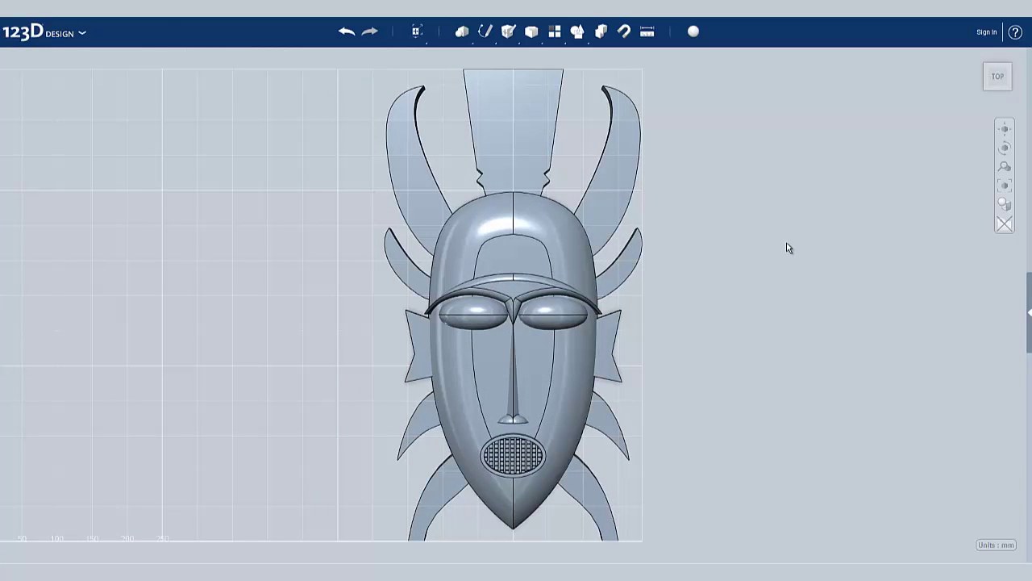